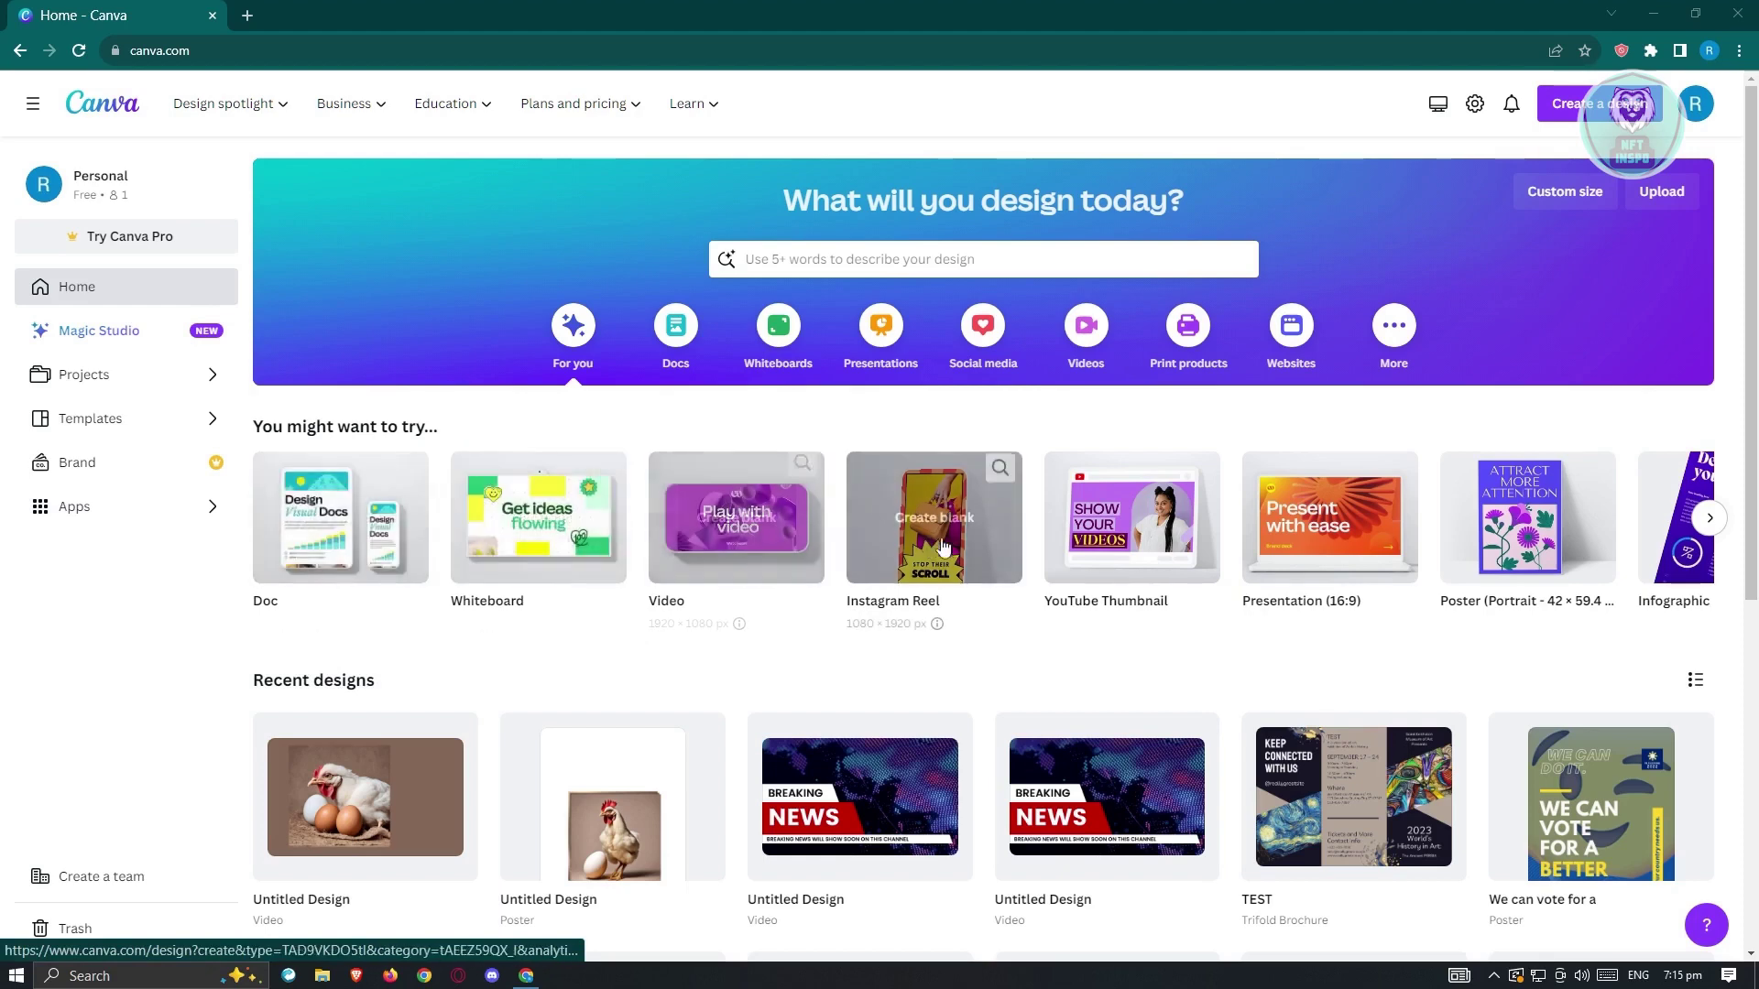
{"action": "scroll", "coordinate": [1402, 550], "scroll_direction": "down", "scroll_amount": 3}
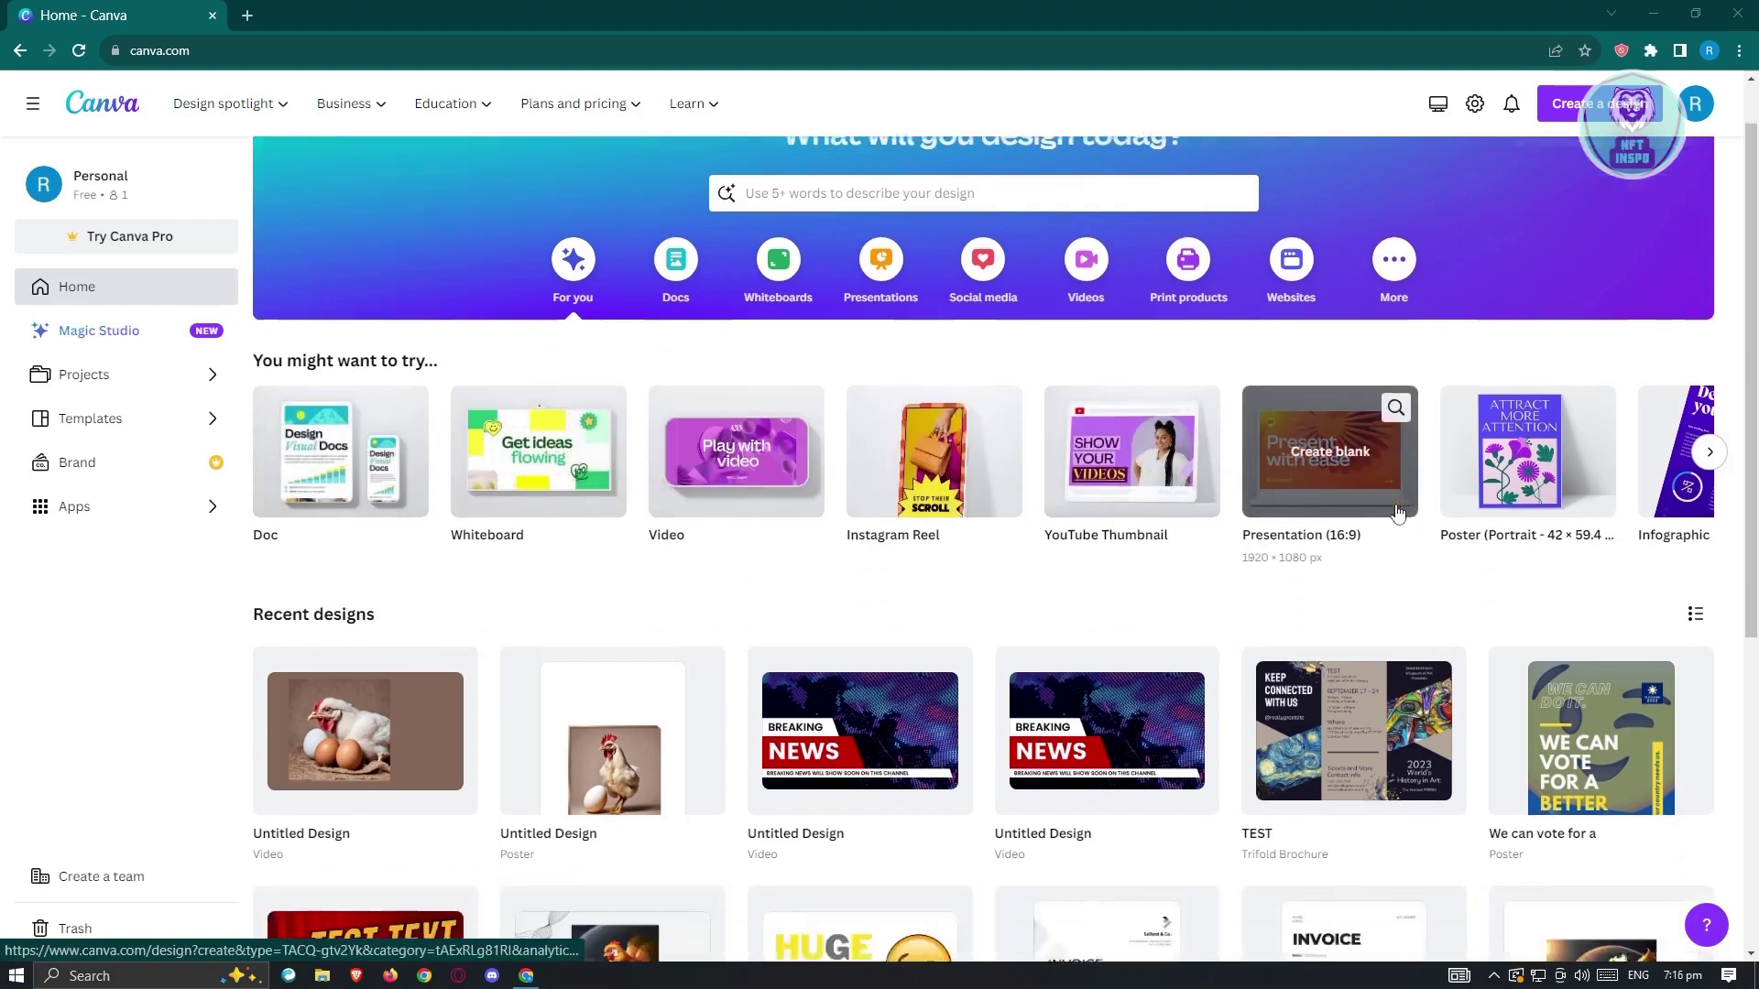
{"action": "scroll", "coordinate": [1408, 556], "scroll_direction": "up", "scroll_amount": 3}
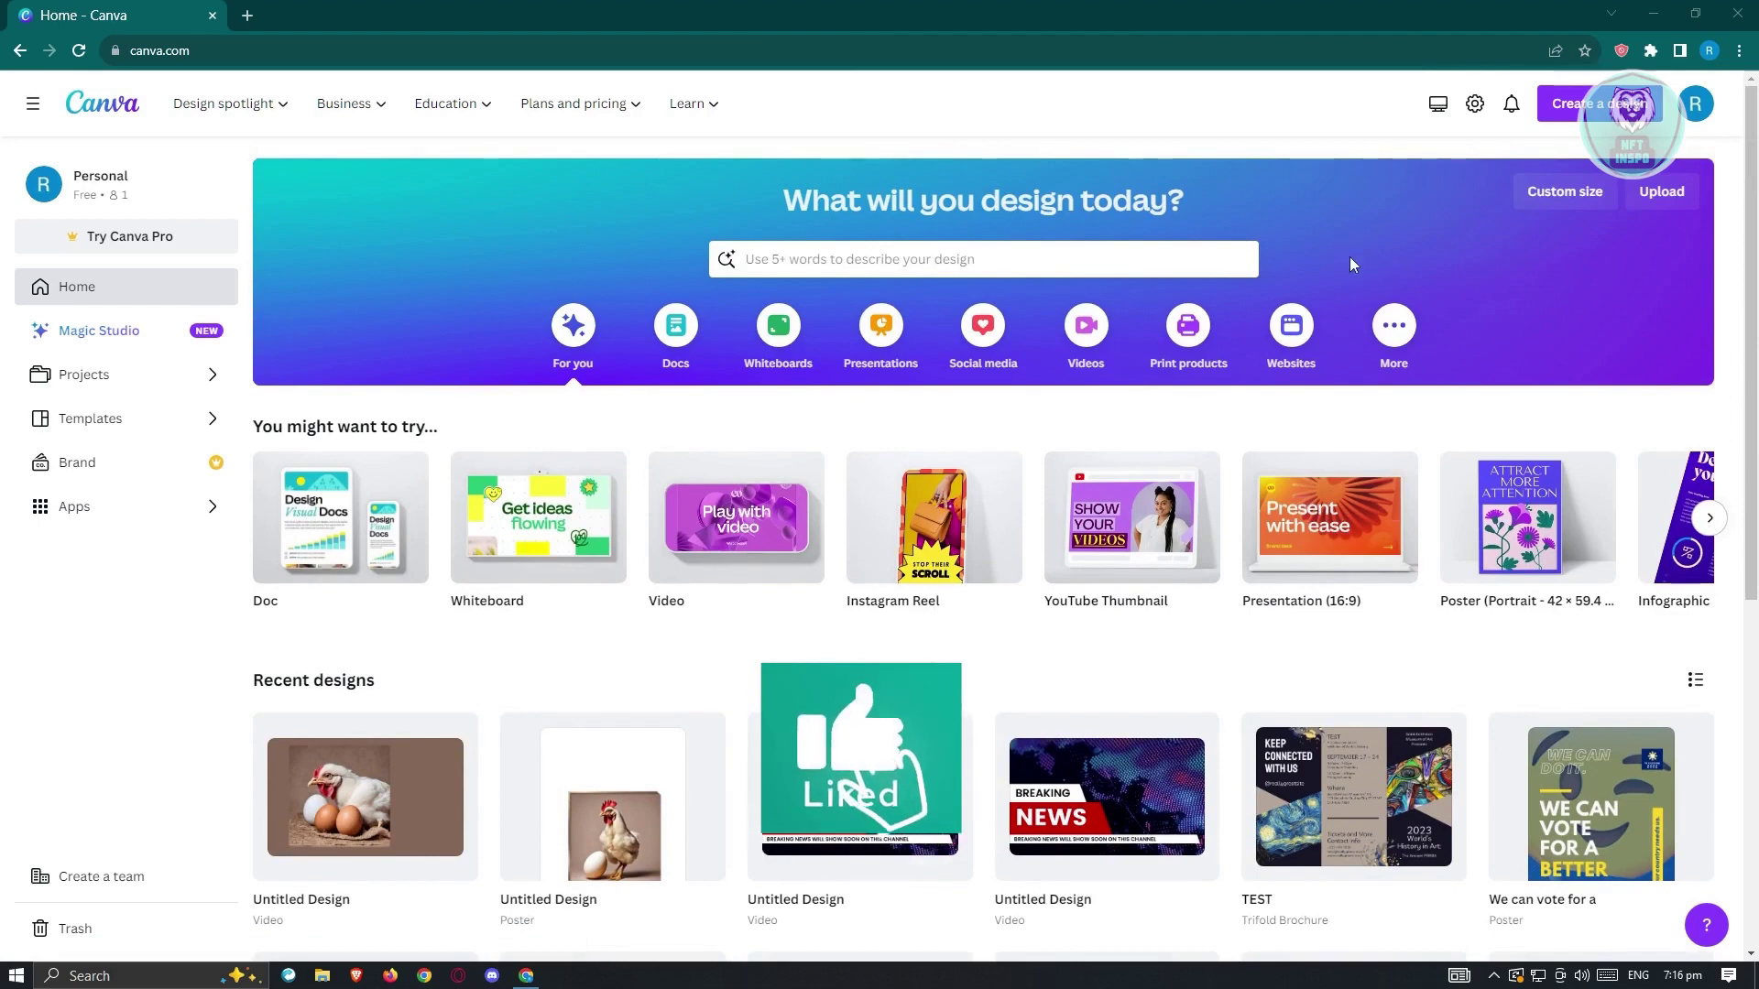
Search the new-design types for "video" and clear the search
{"action": "left_click", "coordinate": [1605, 106]}
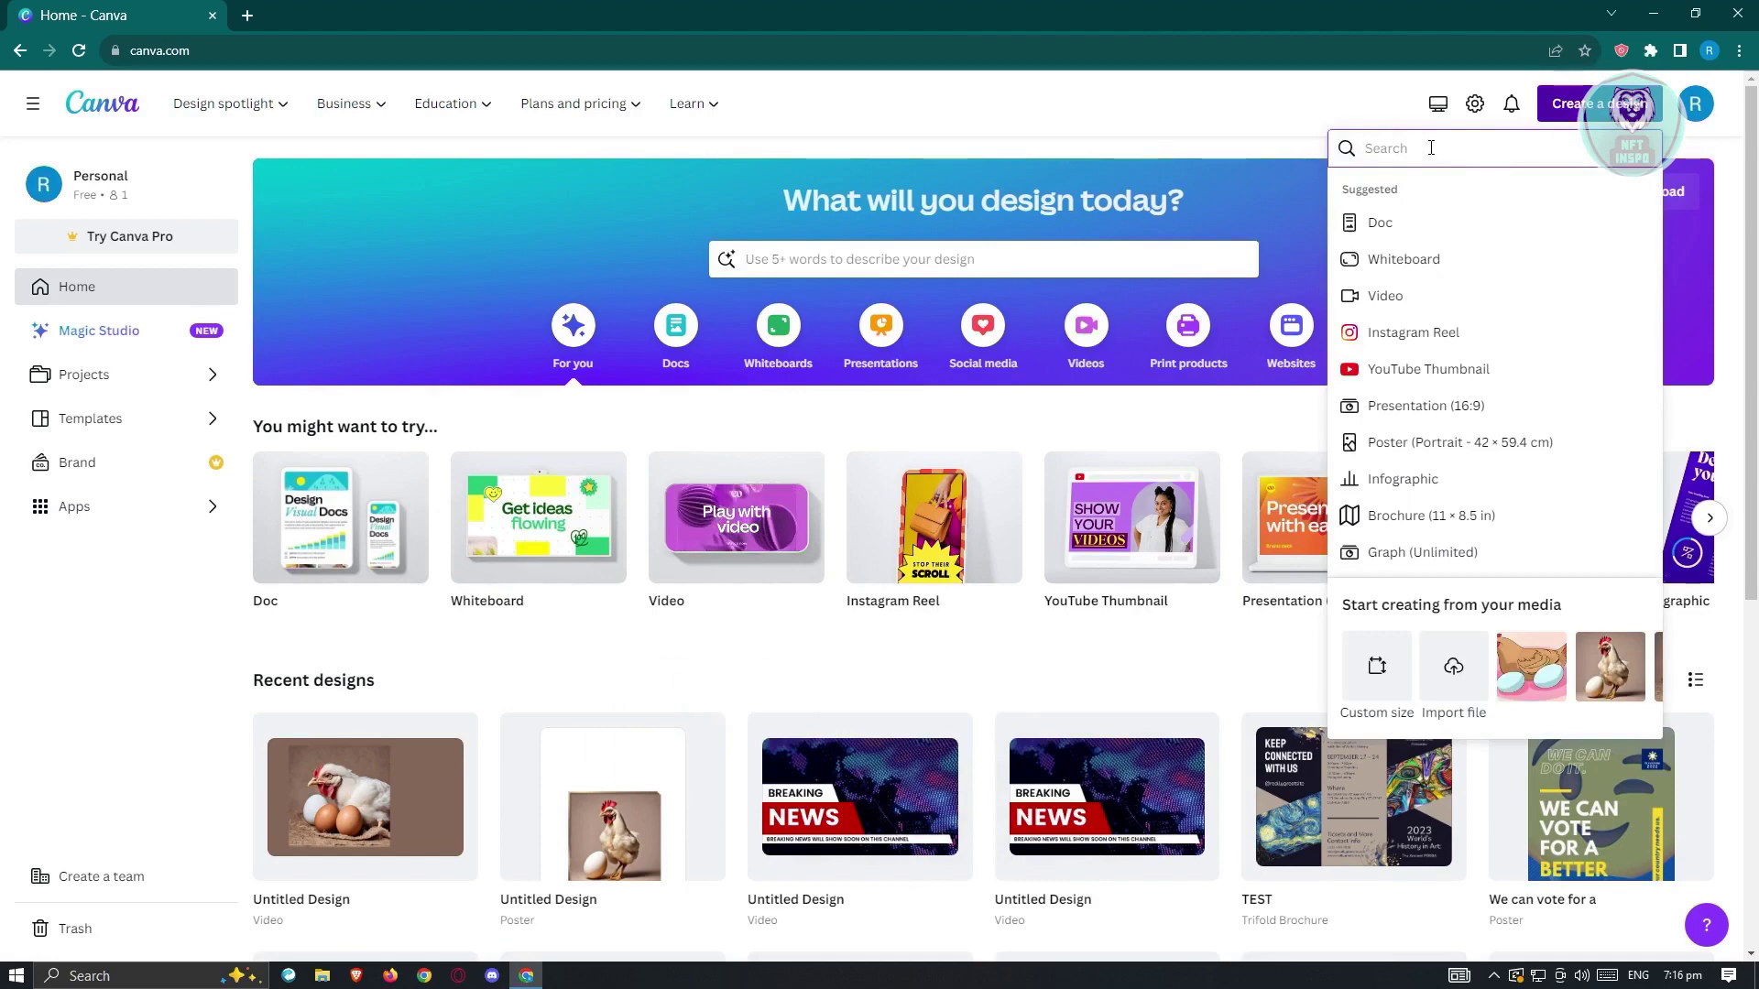
{"action": "type", "text": "video"}
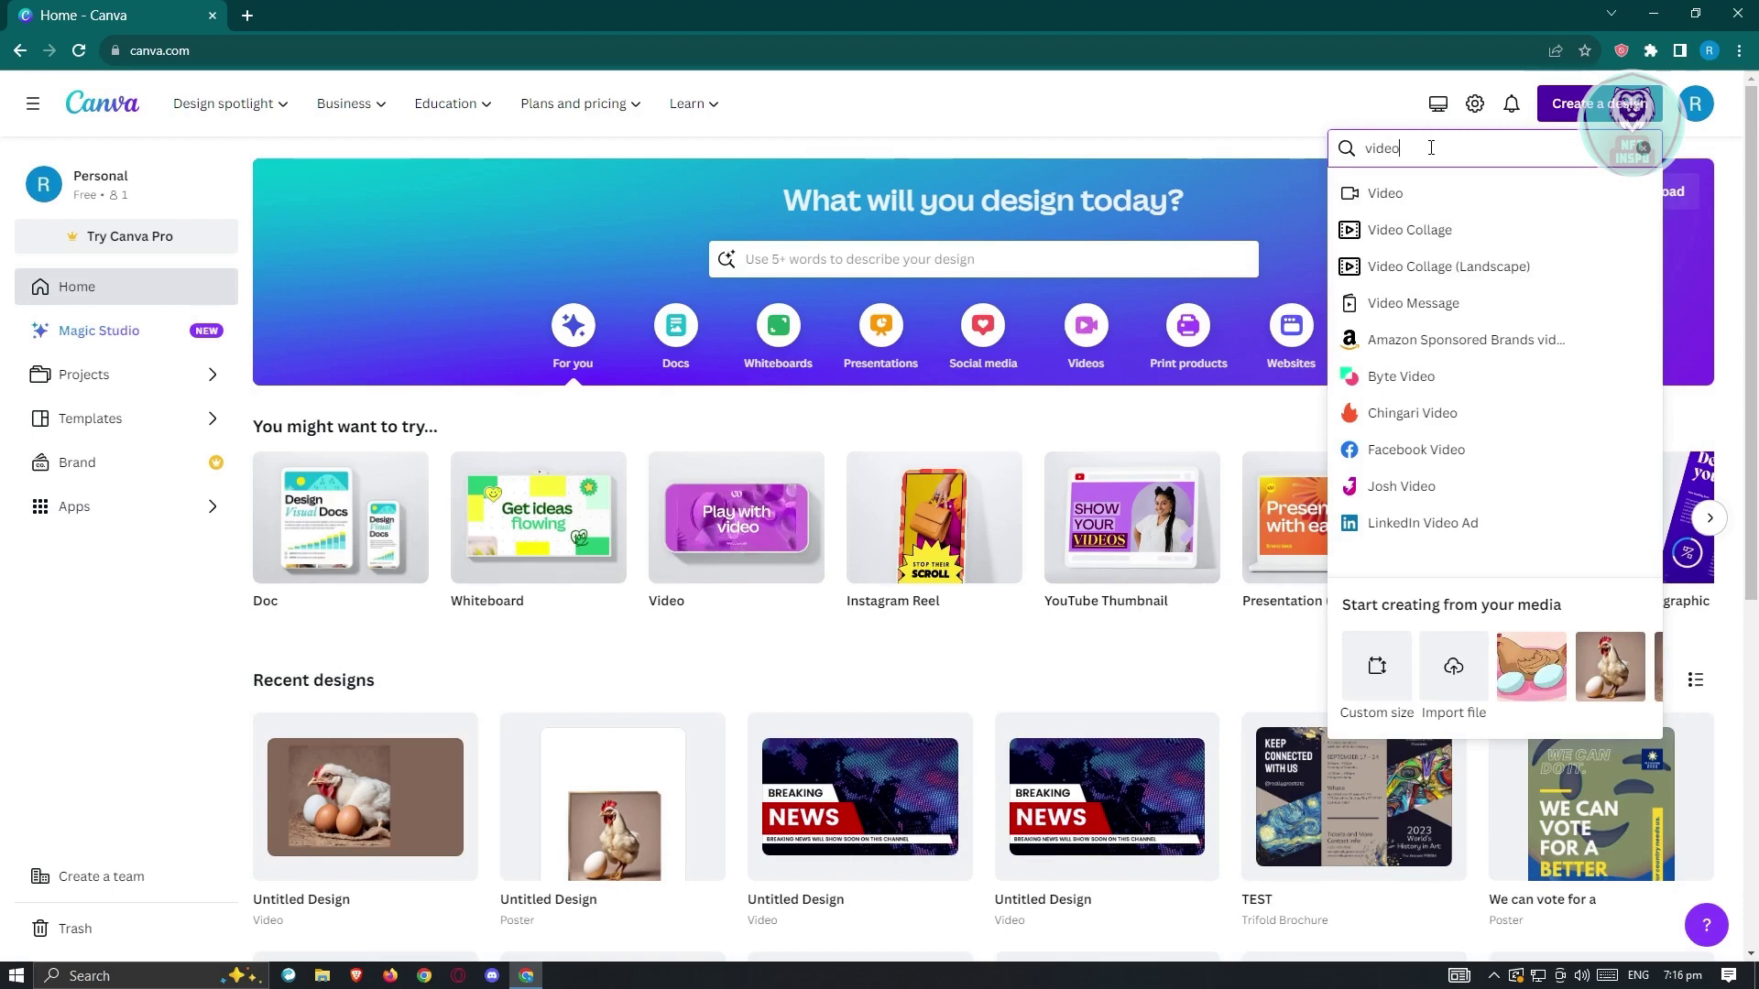
{"action": "left_click_drag", "start_coordinate": [1431, 148], "coordinate": [1364, 147]}
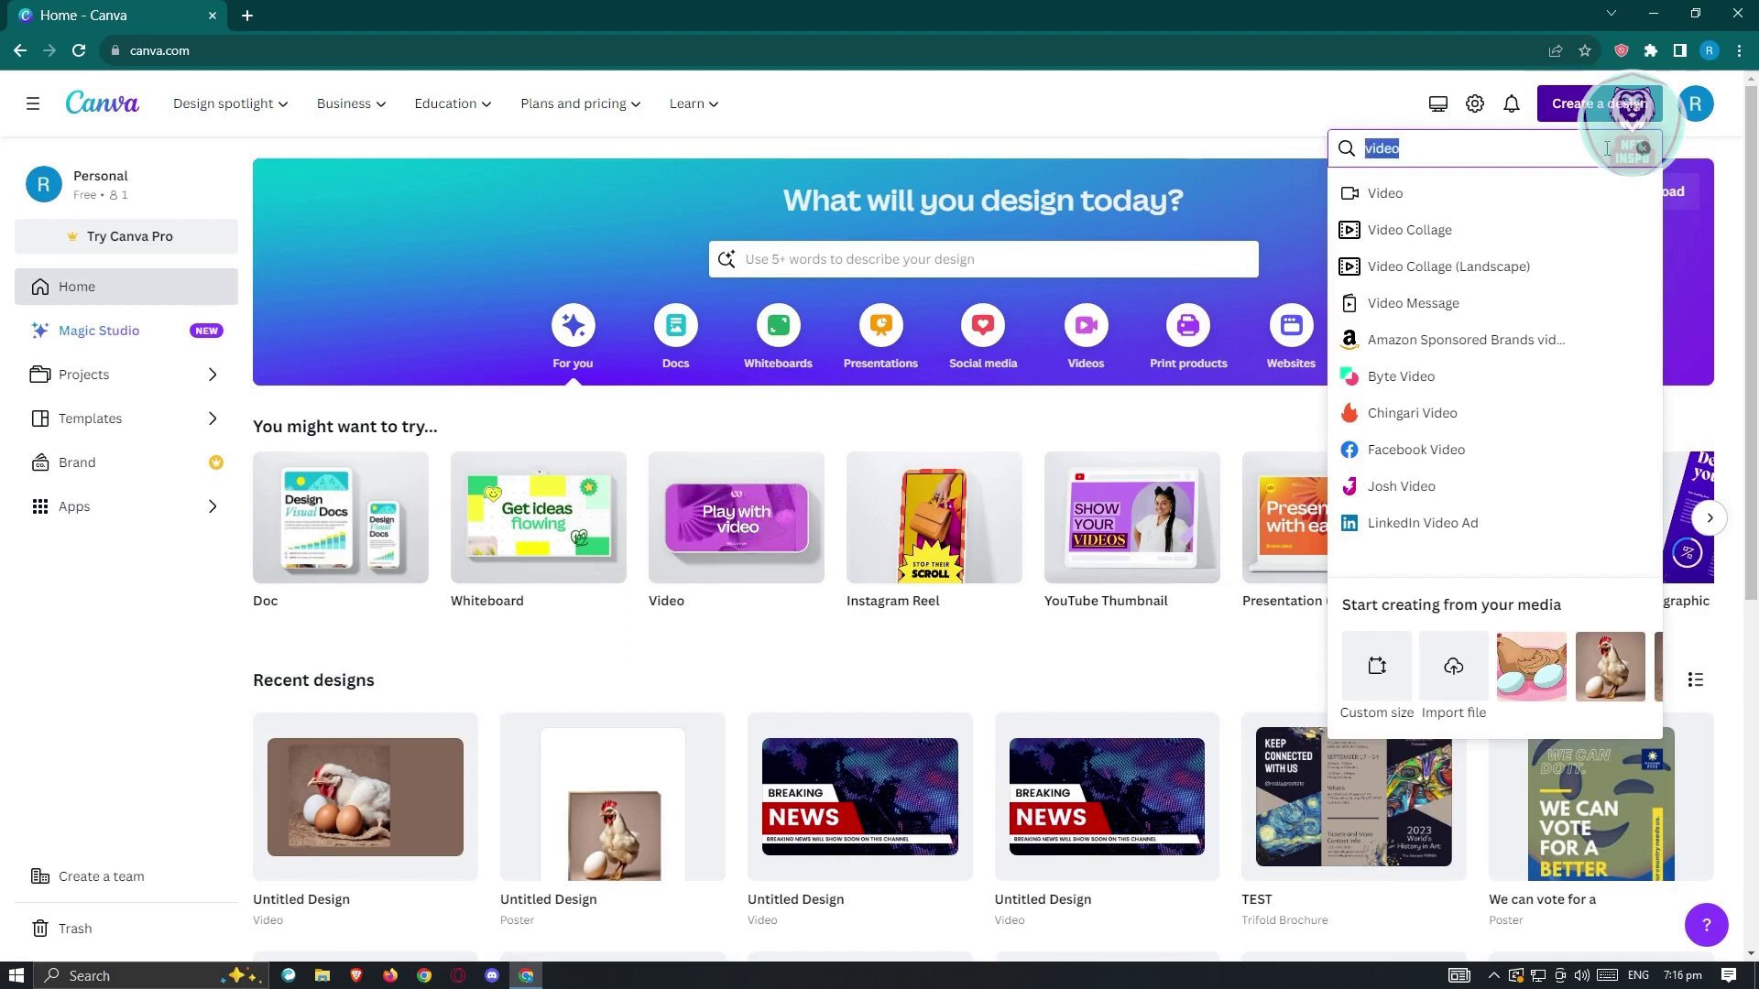
{"action": "left_click", "coordinate": [1642, 147]}
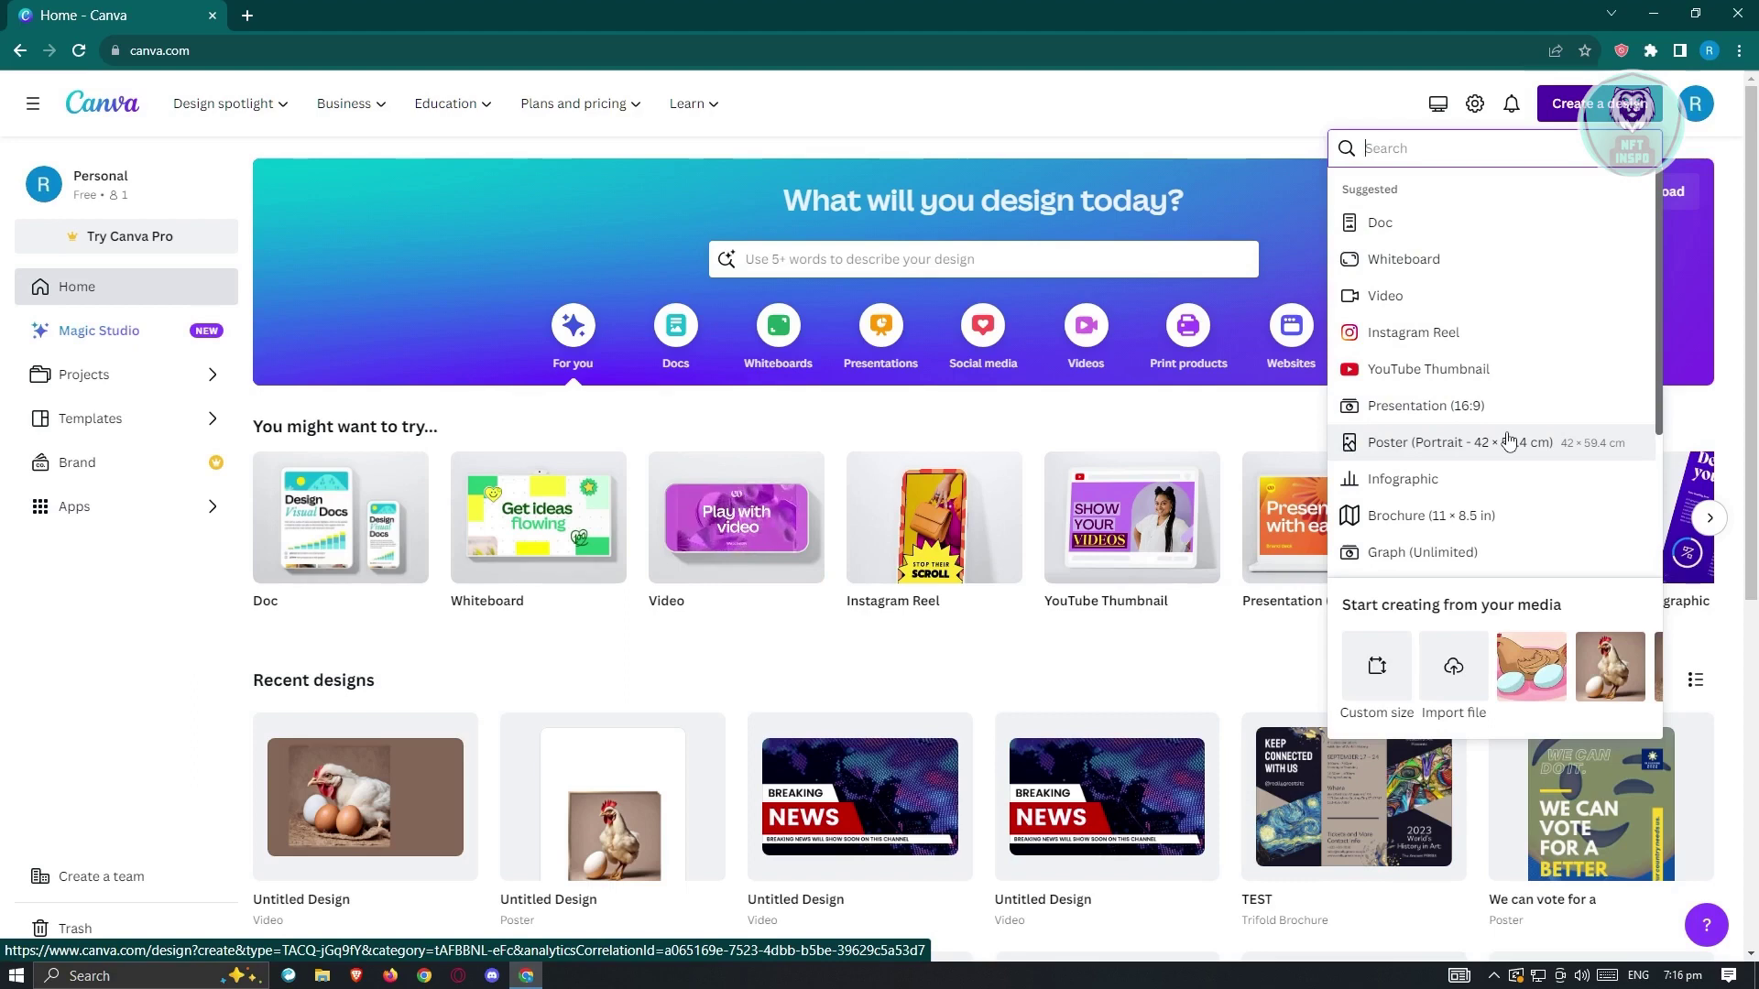
Create a blank Presentation (16:9) design and preview the Brown and Beige Aesthetic Vintage Group Project template
{"action": "left_click", "coordinate": [1403, 408]}
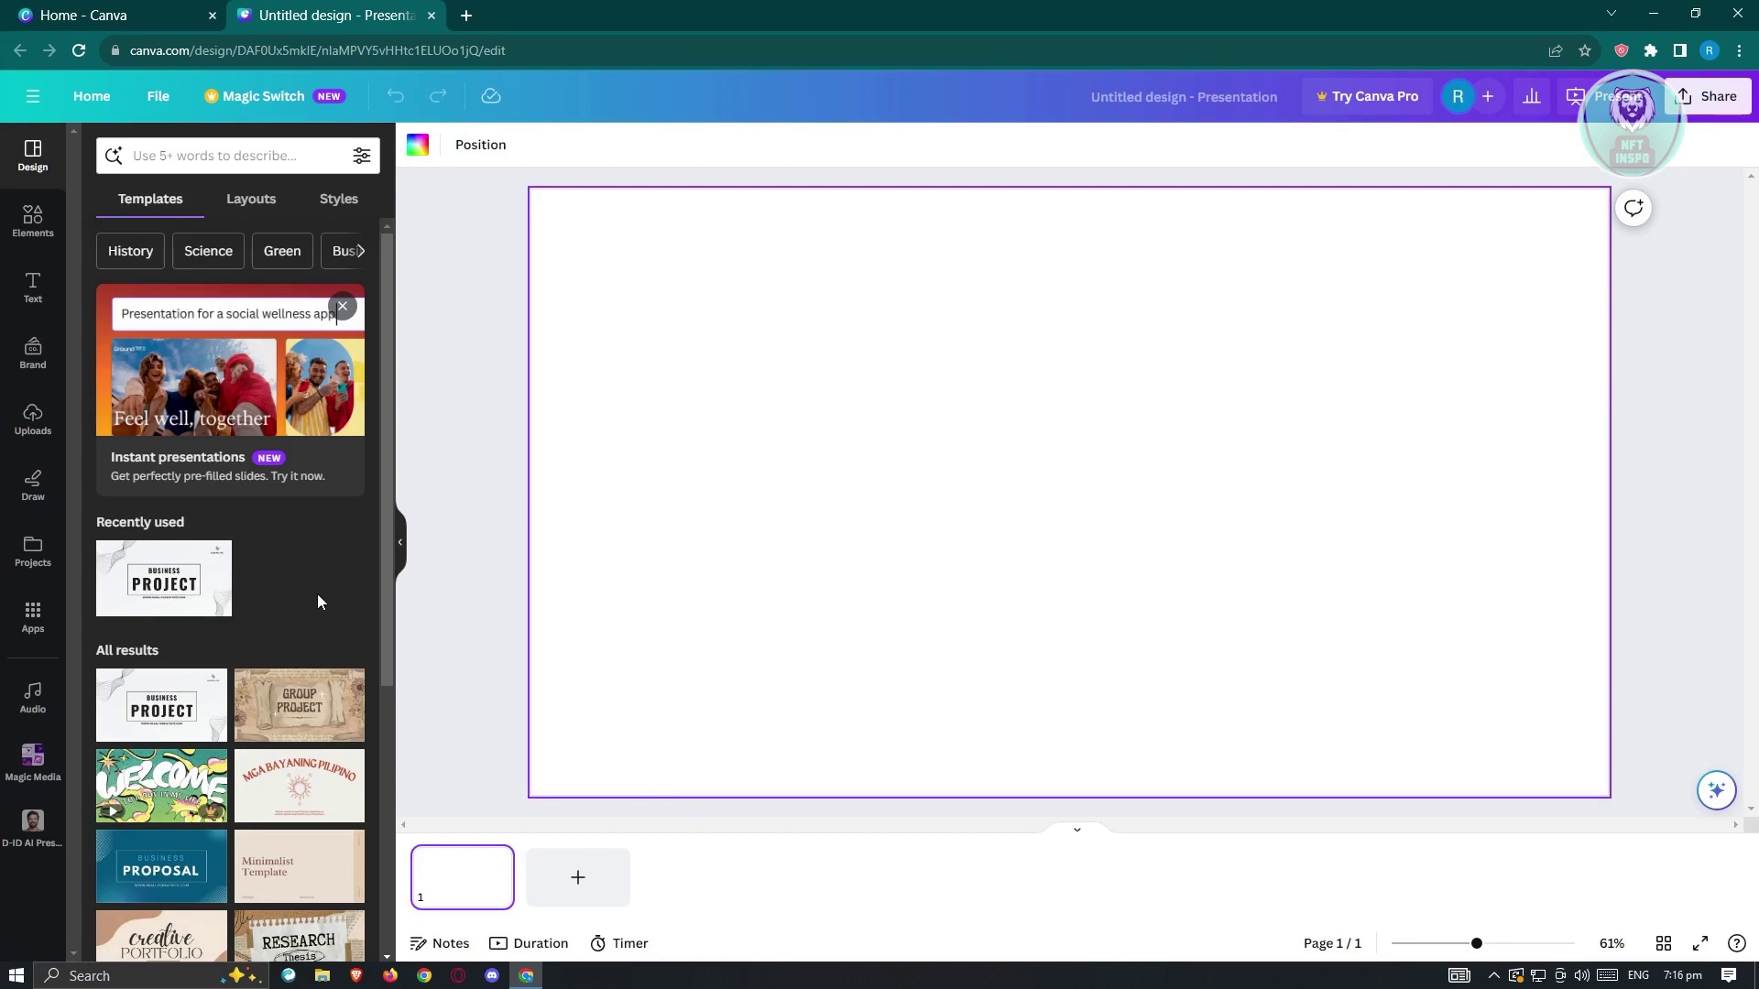
{"action": "scroll", "coordinate": [317, 594], "scroll_direction": "down", "scroll_amount": 5}
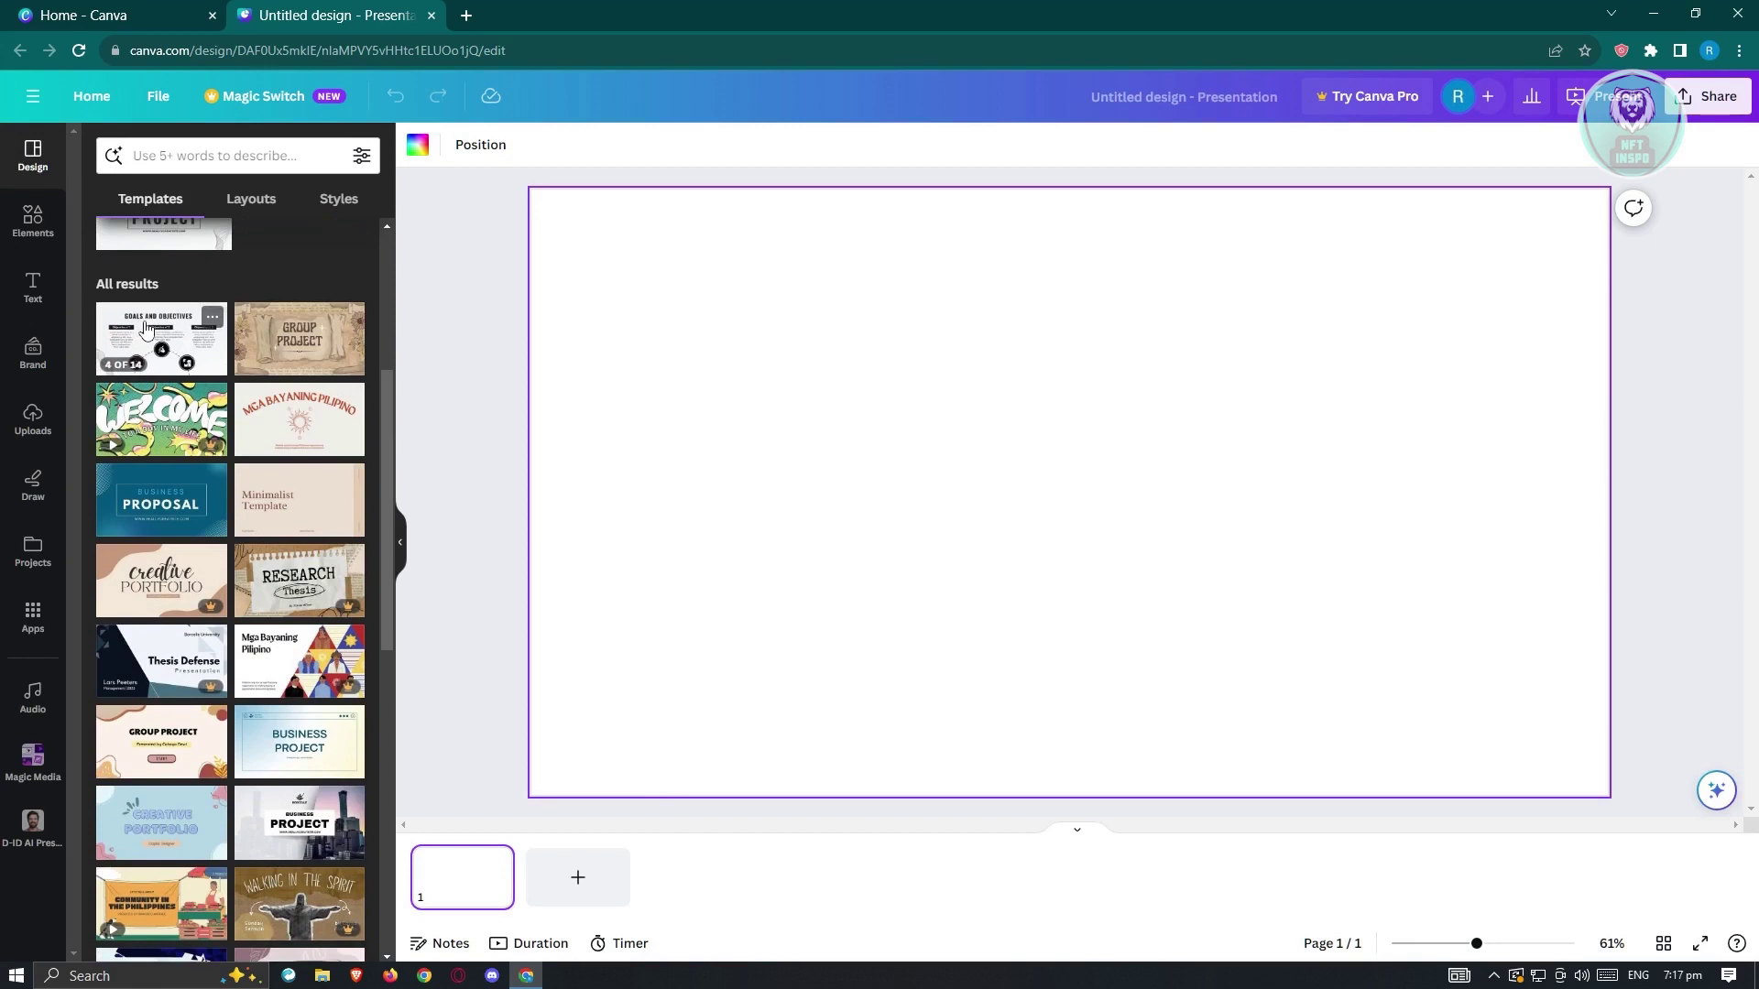
{"action": "left_click", "coordinate": [297, 354]}
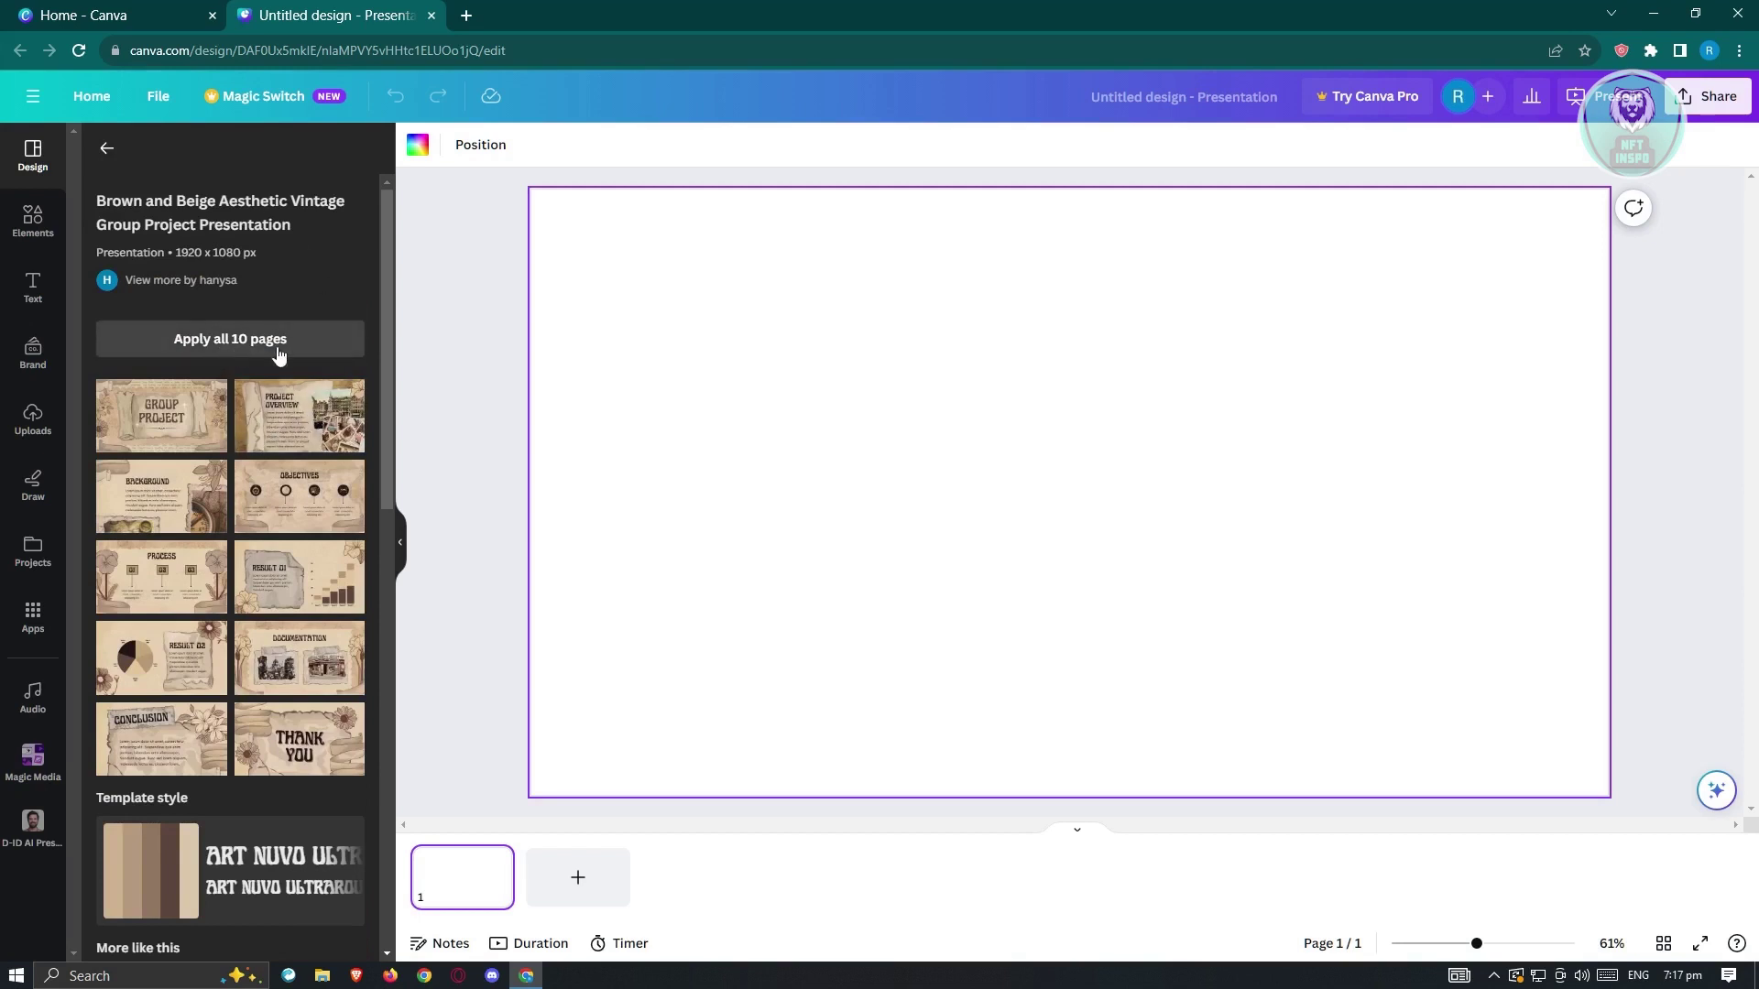
{"action": "left_click", "coordinate": [106, 150]}
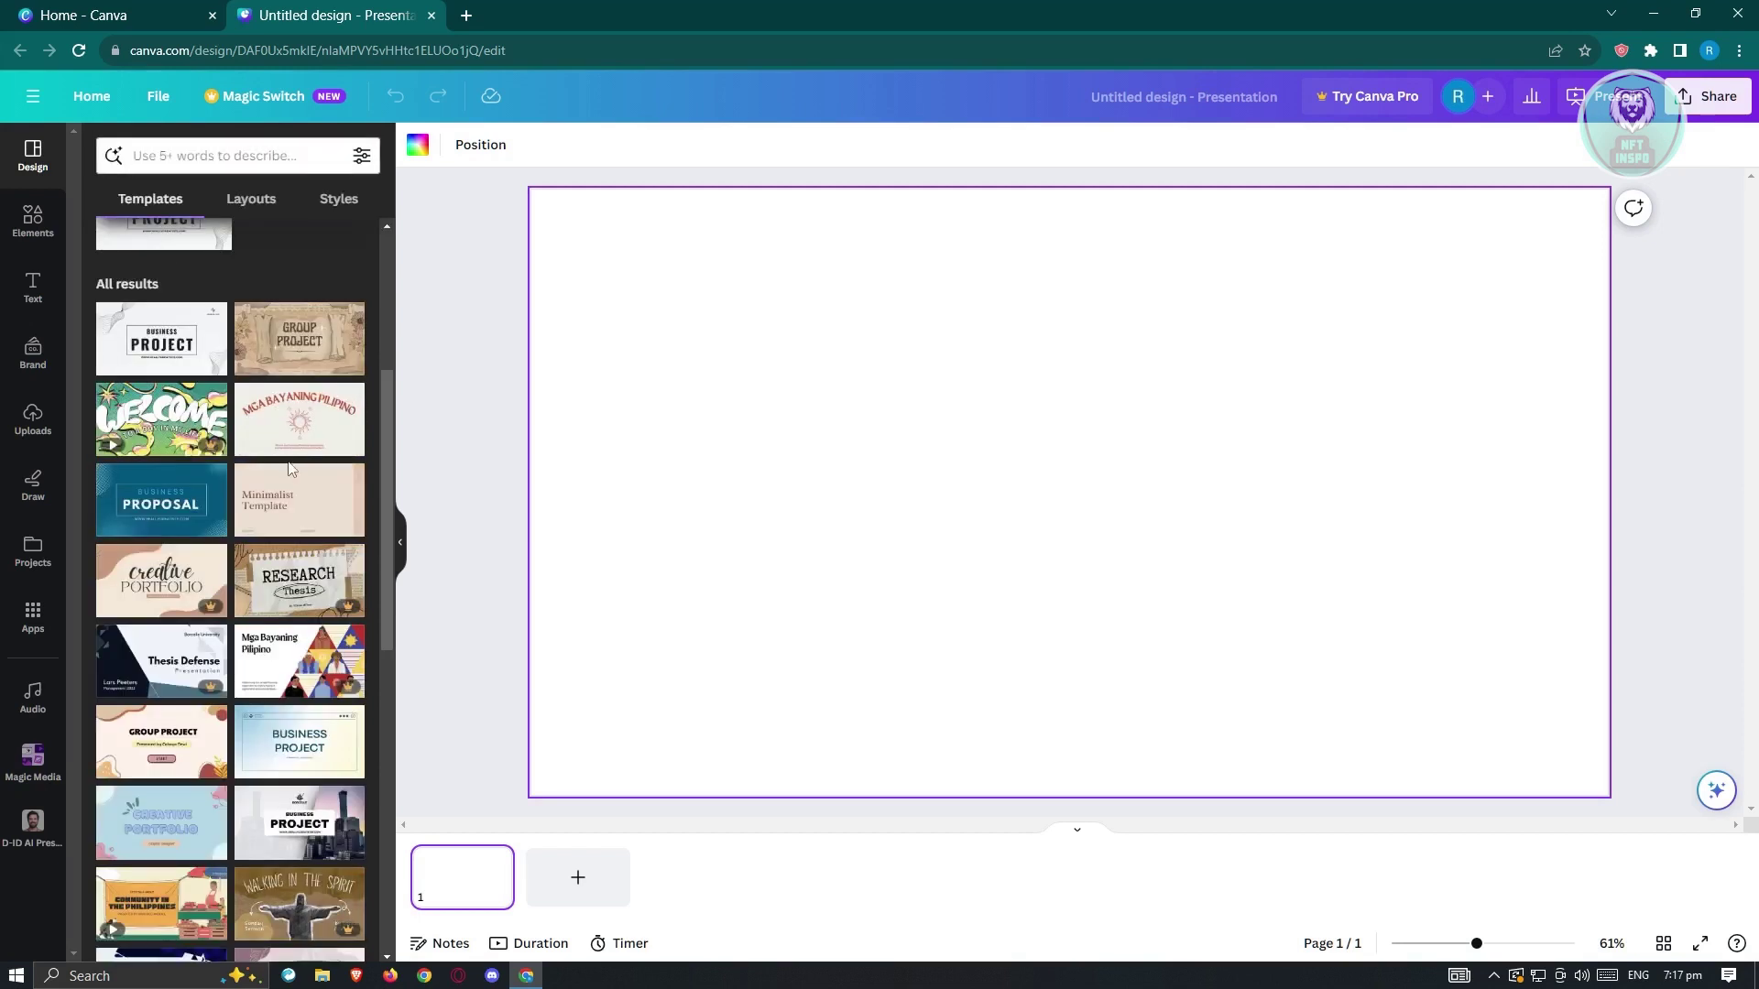
Apply all 12 pages of the White Creative Doodle Brainstorming Presentation template to the design
{"action": "scroll", "coordinate": [290, 477], "scroll_direction": "down", "scroll_amount": 2}
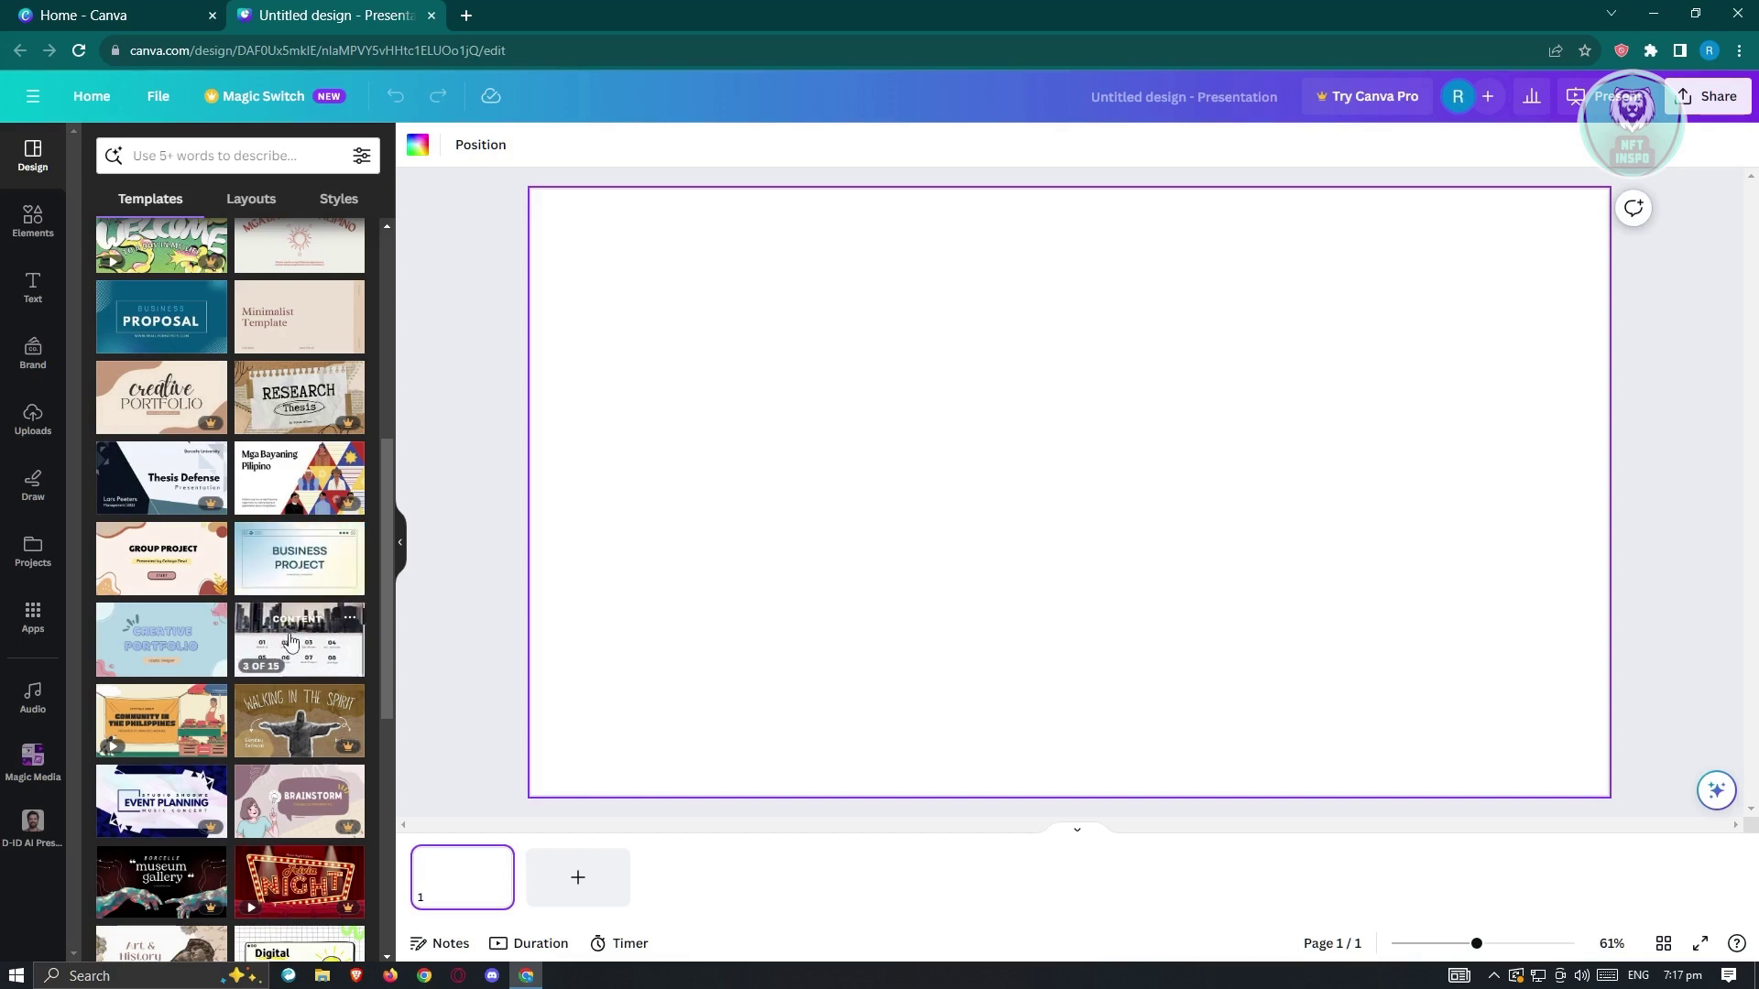
{"action": "scroll", "coordinate": [285, 646], "scroll_direction": "down", "scroll_amount": 3}
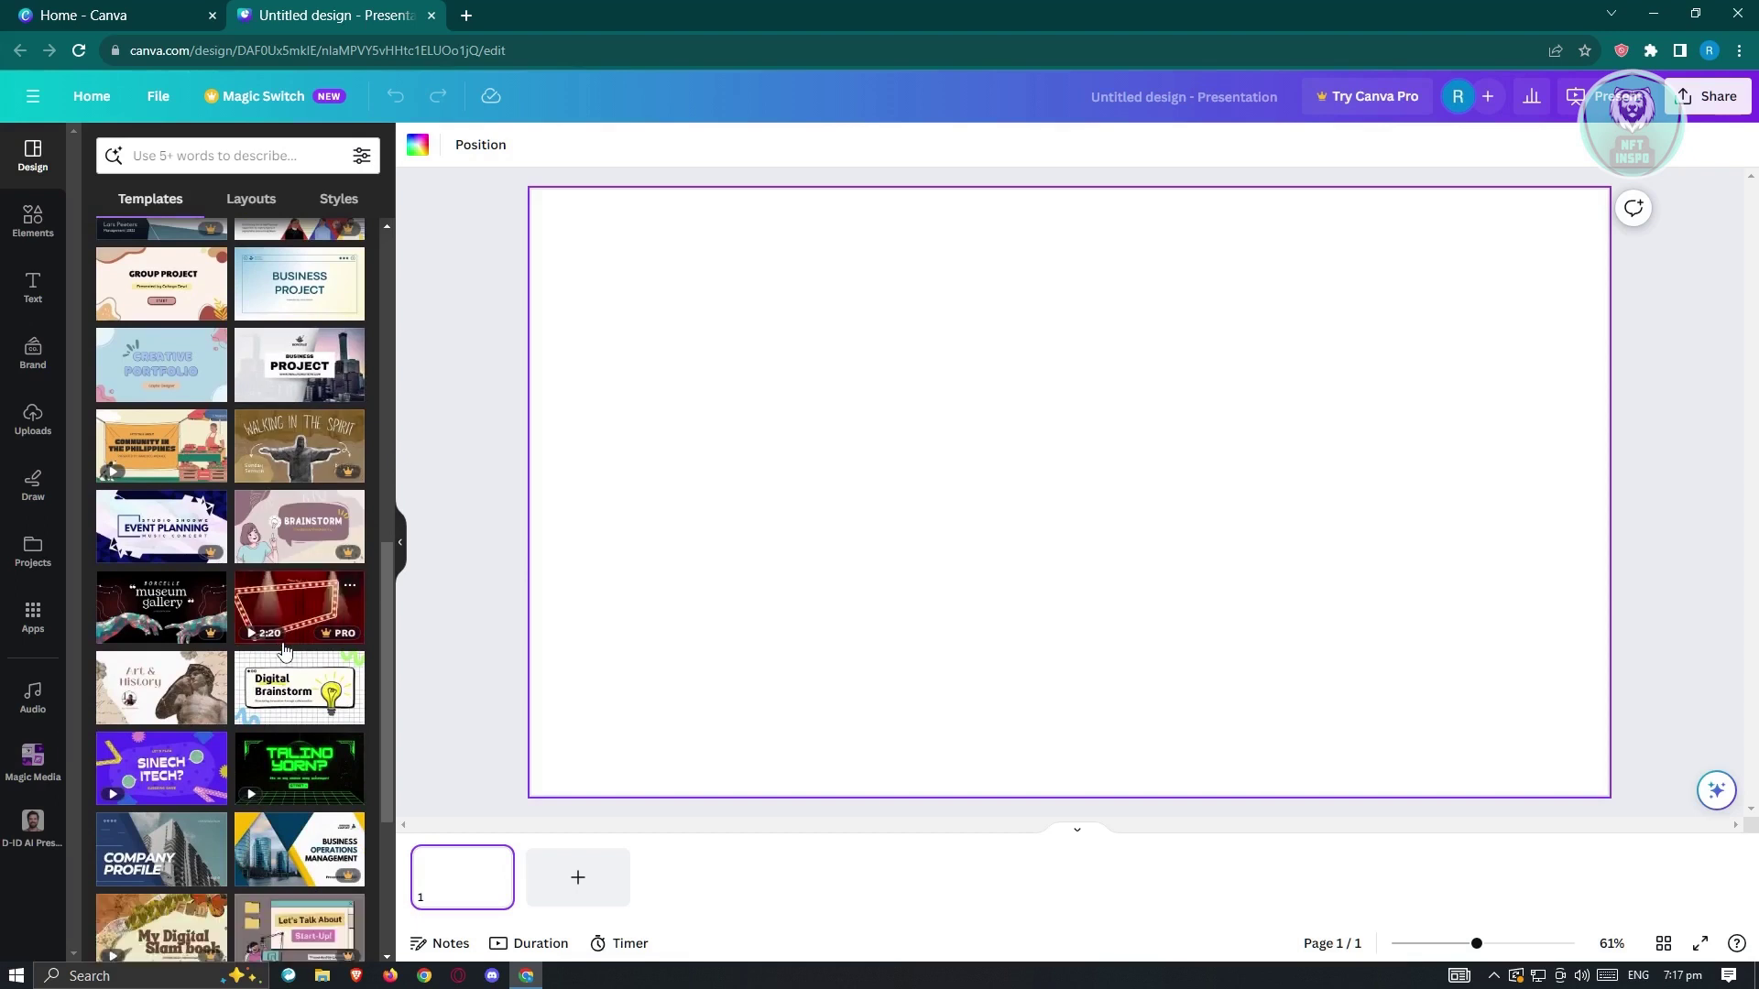
{"action": "scroll", "coordinate": [275, 660], "scroll_direction": "down", "scroll_amount": 1}
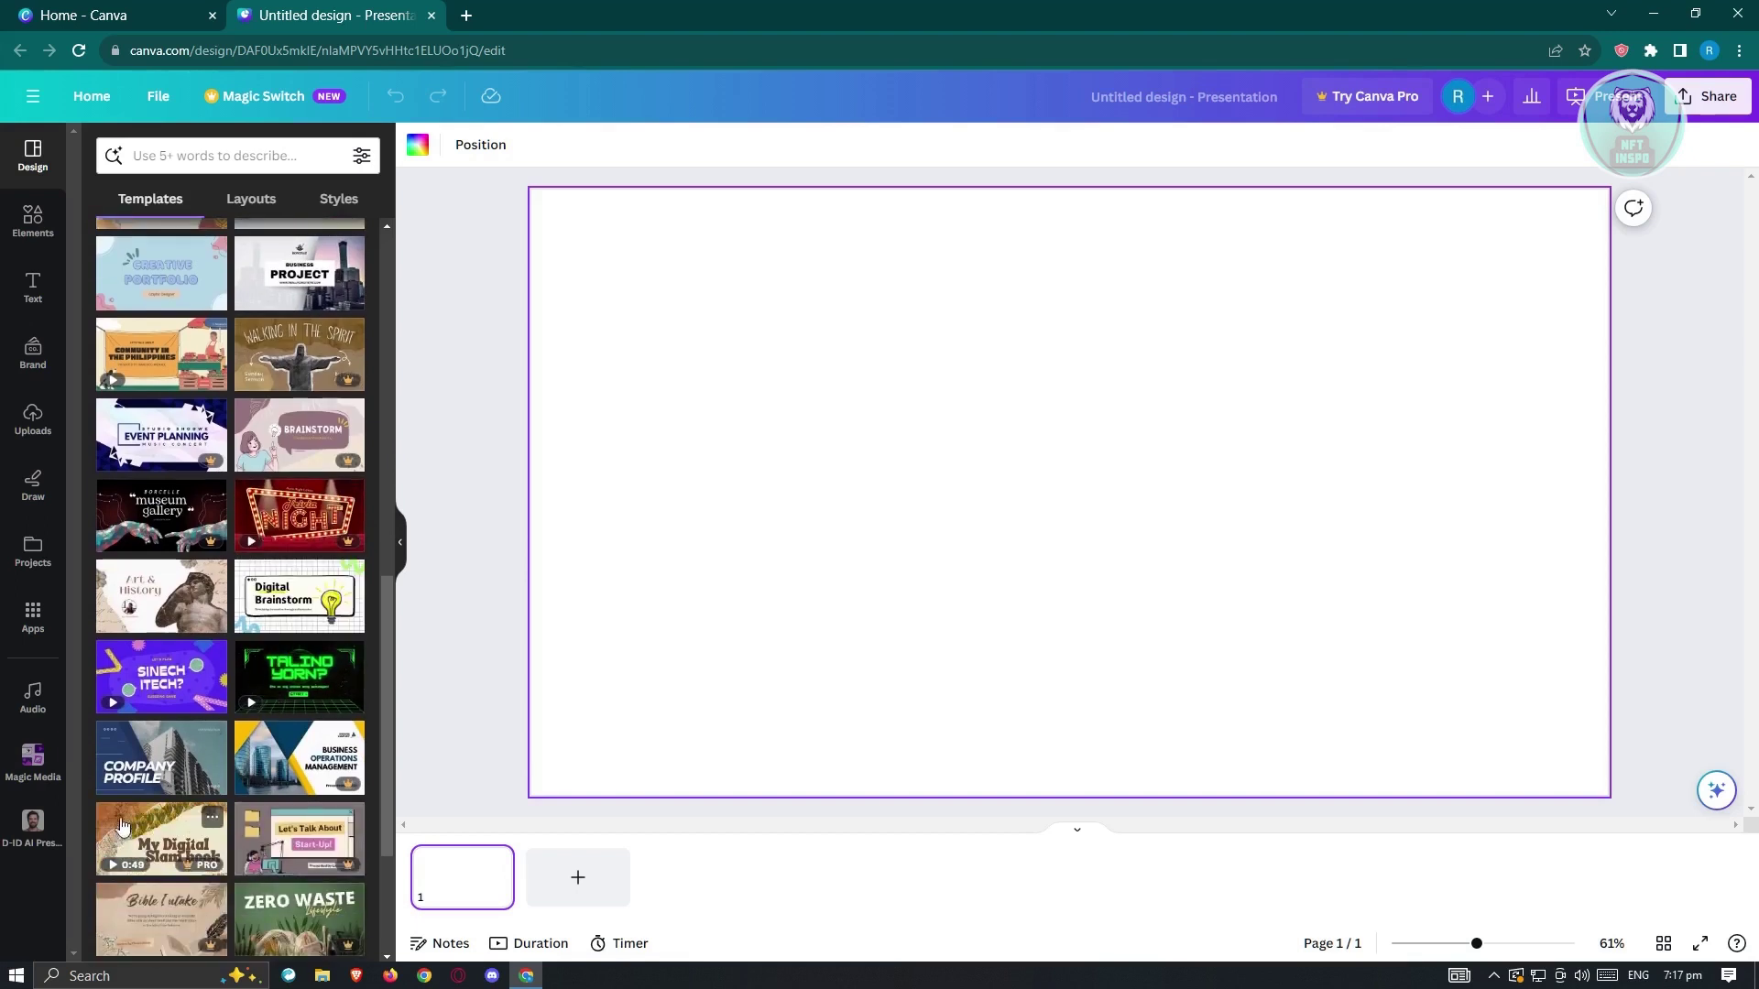
{"action": "left_click", "coordinate": [295, 601]}
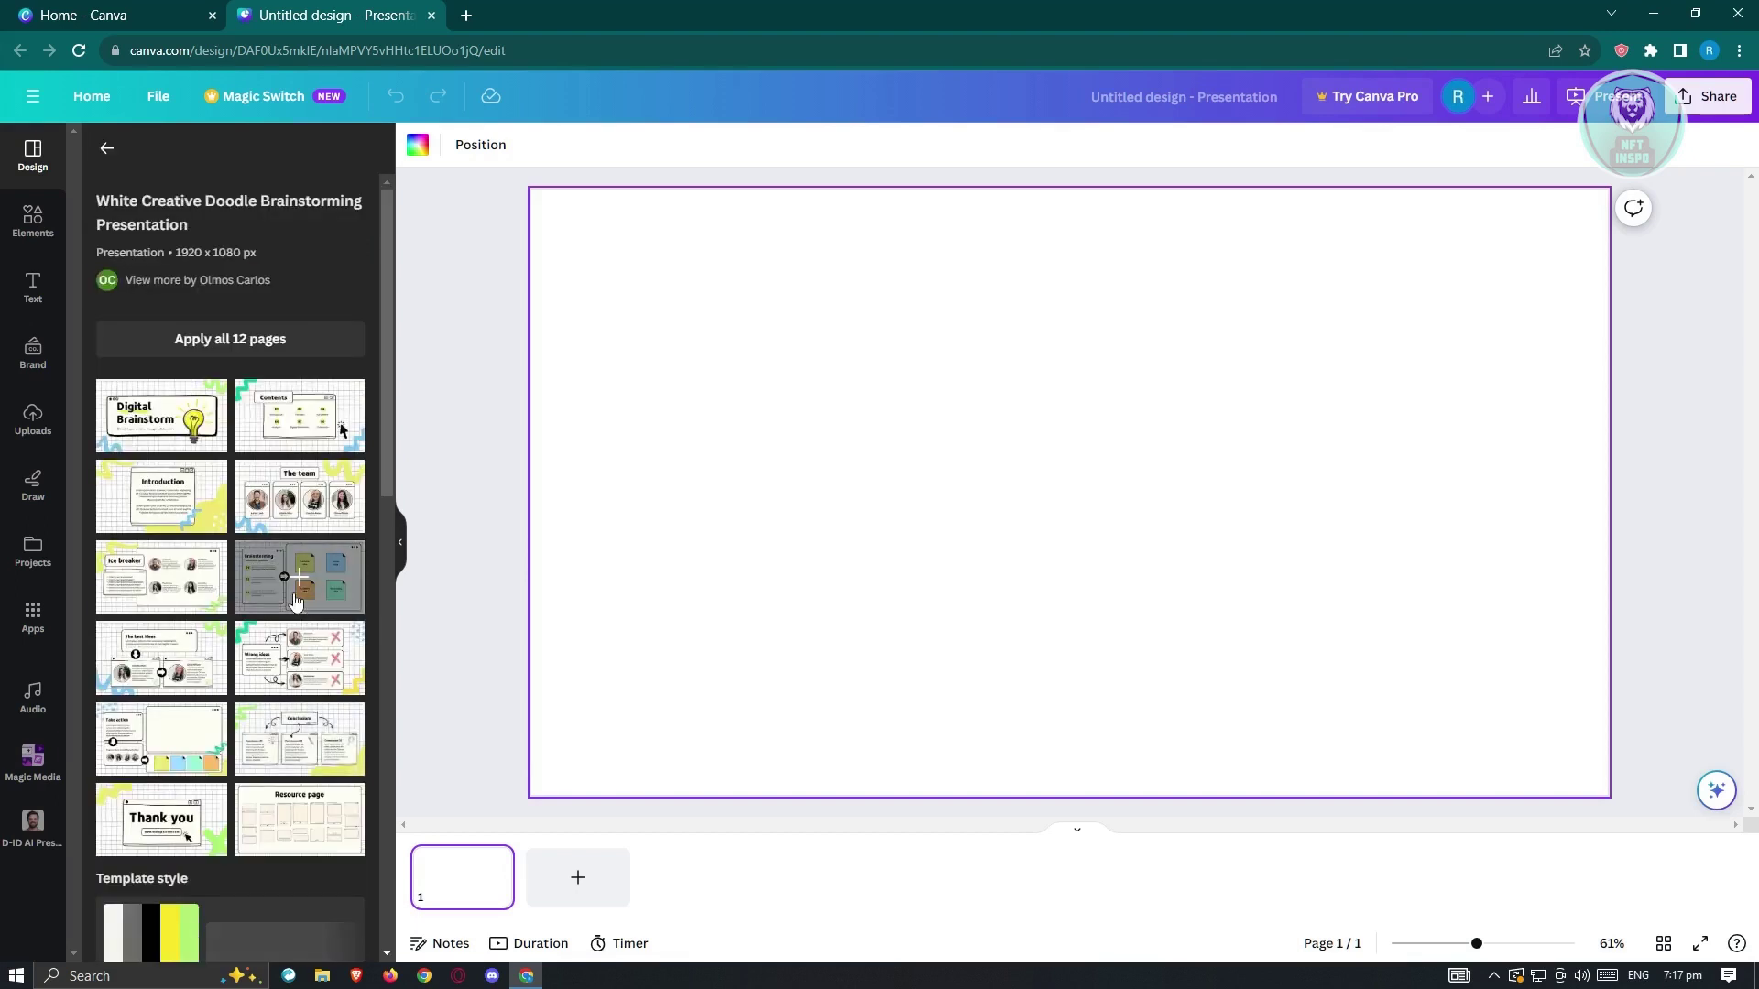
{"action": "left_click", "coordinate": [266, 339]}
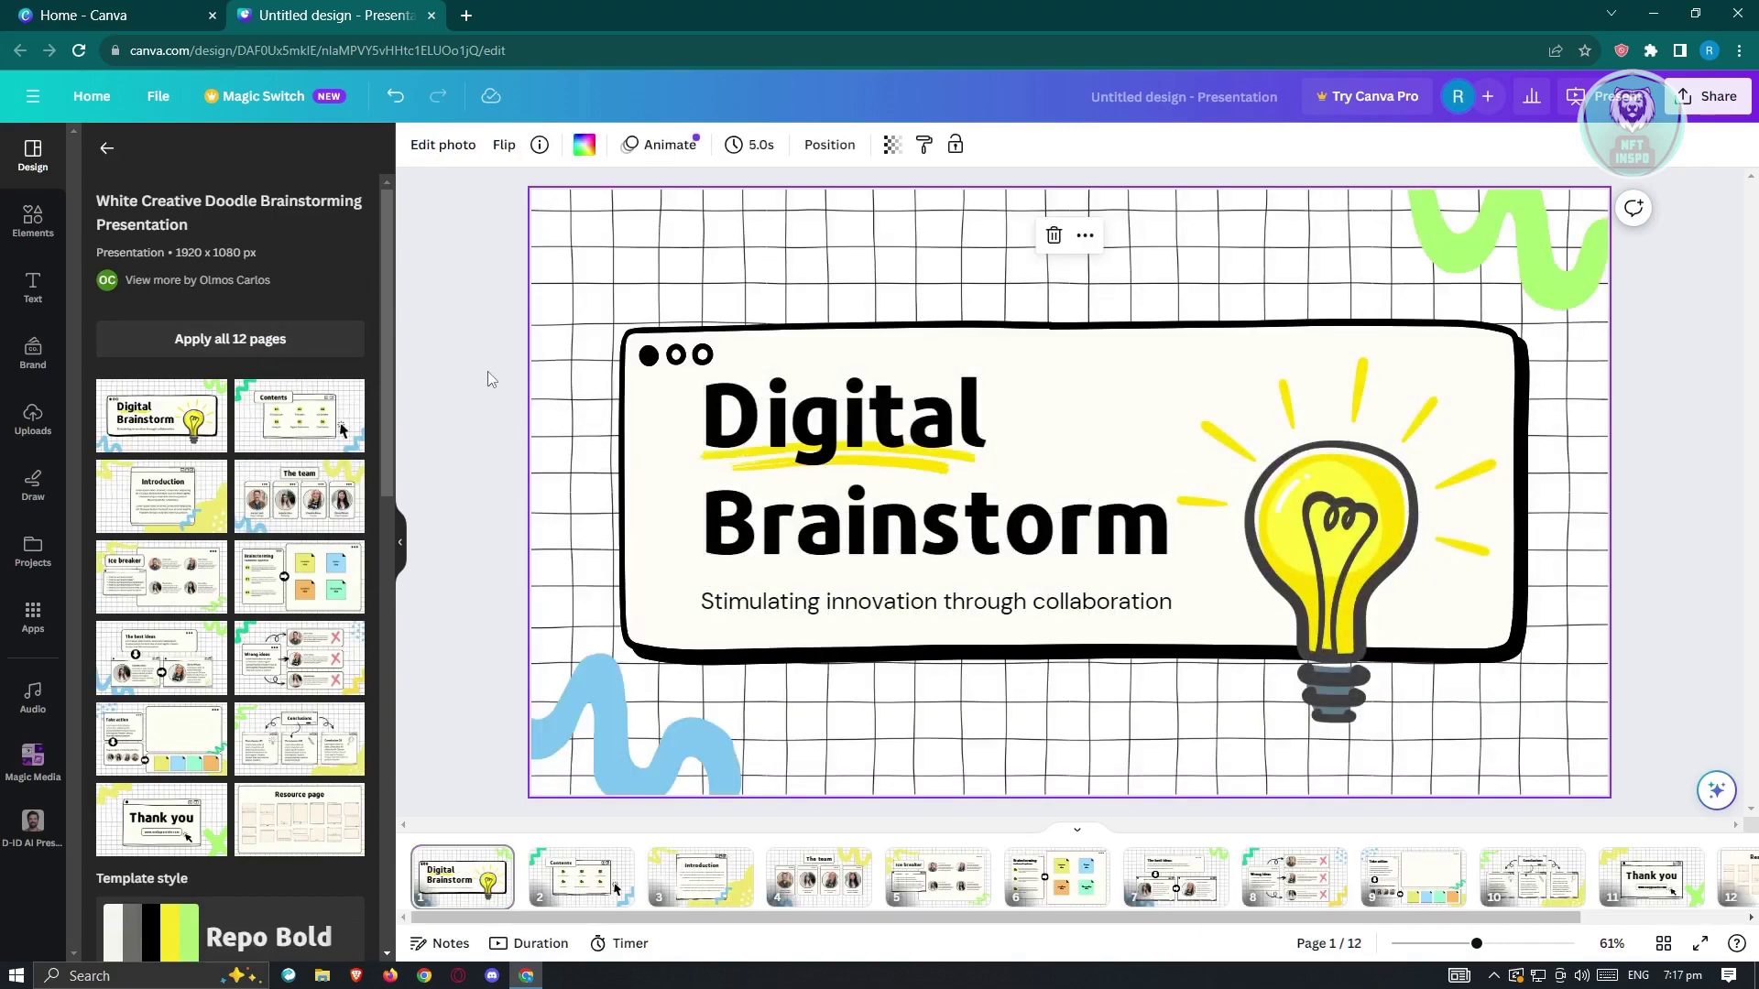
{"action": "left_click", "coordinate": [466, 427]}
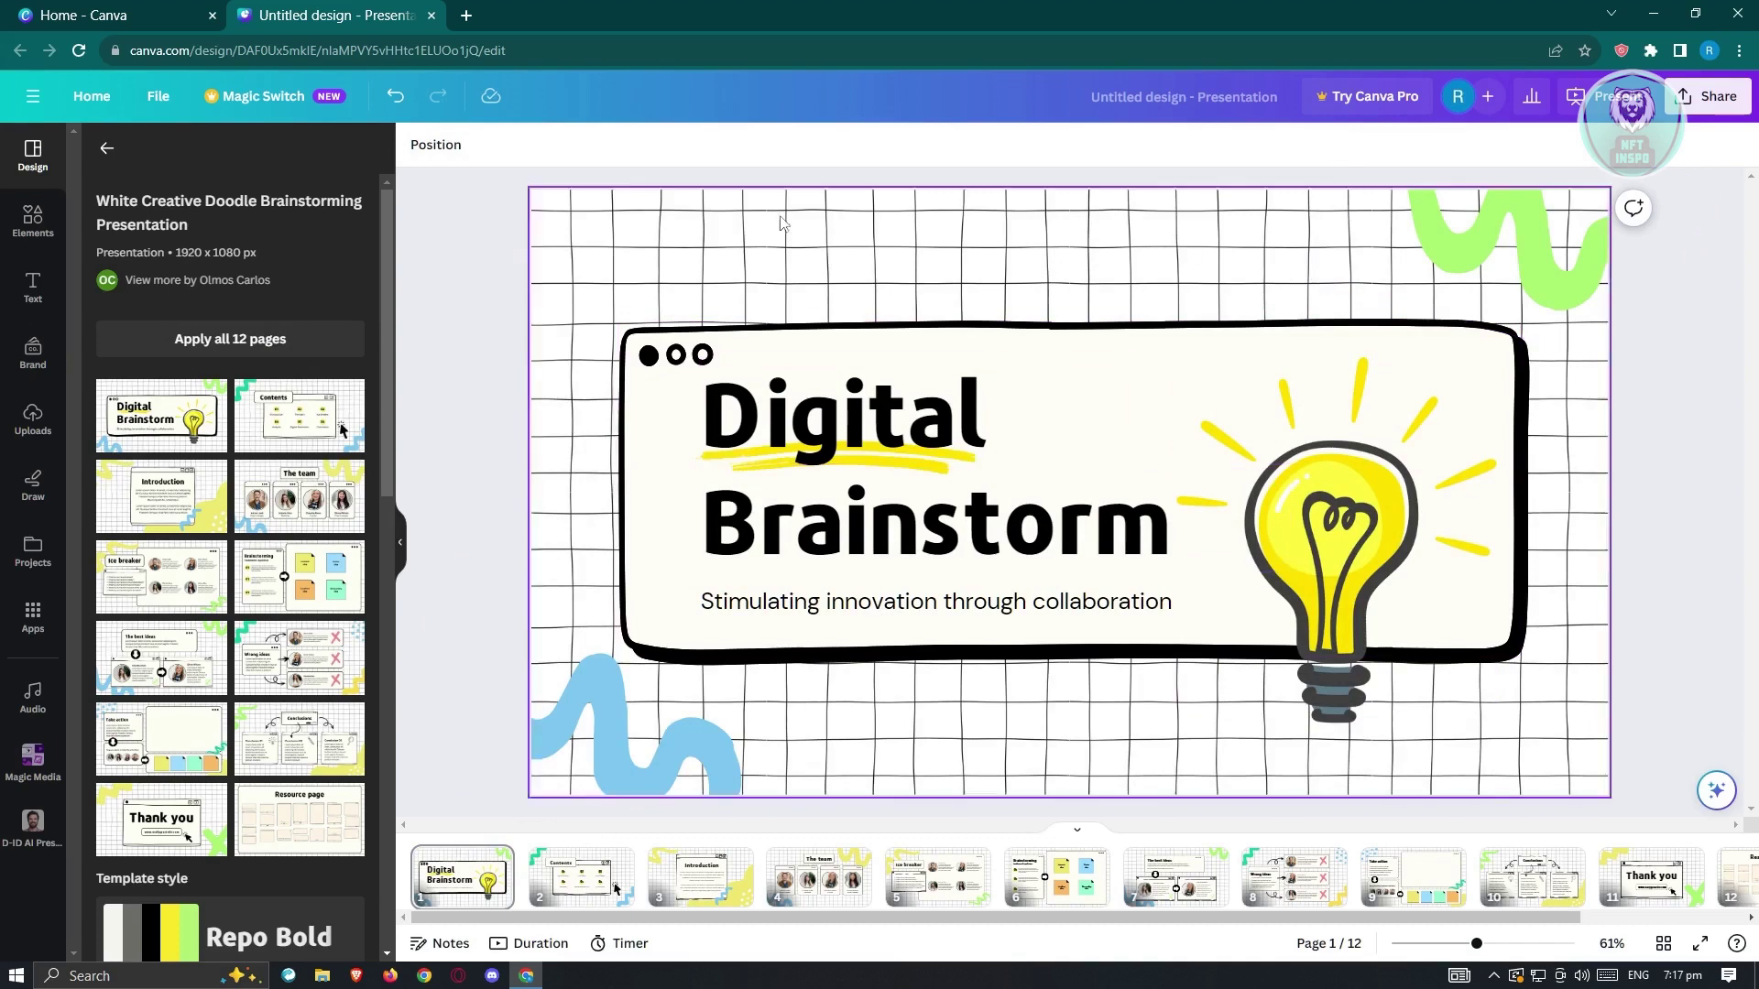
Replace the word "Digital" in the first slide's title with "My"
{"action": "left_click", "coordinate": [919, 436]}
{"action": "double_click", "coordinate": [917, 432]}
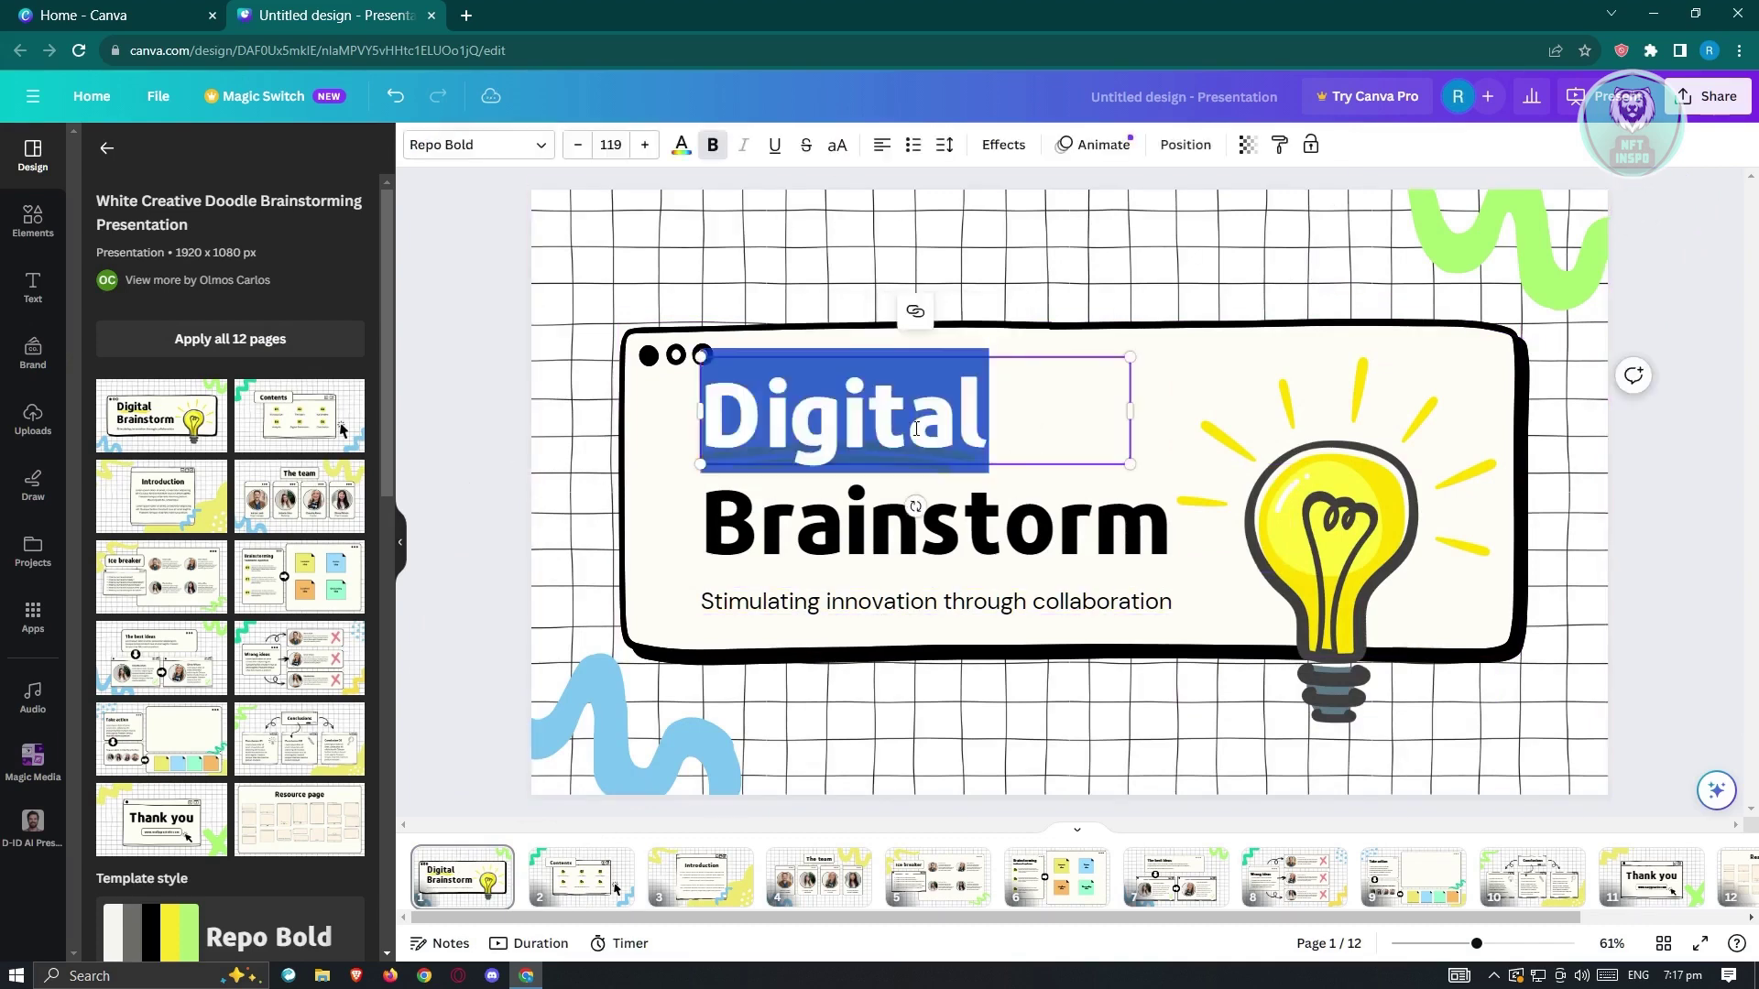
{"action": "left_click", "coordinate": [973, 430]}
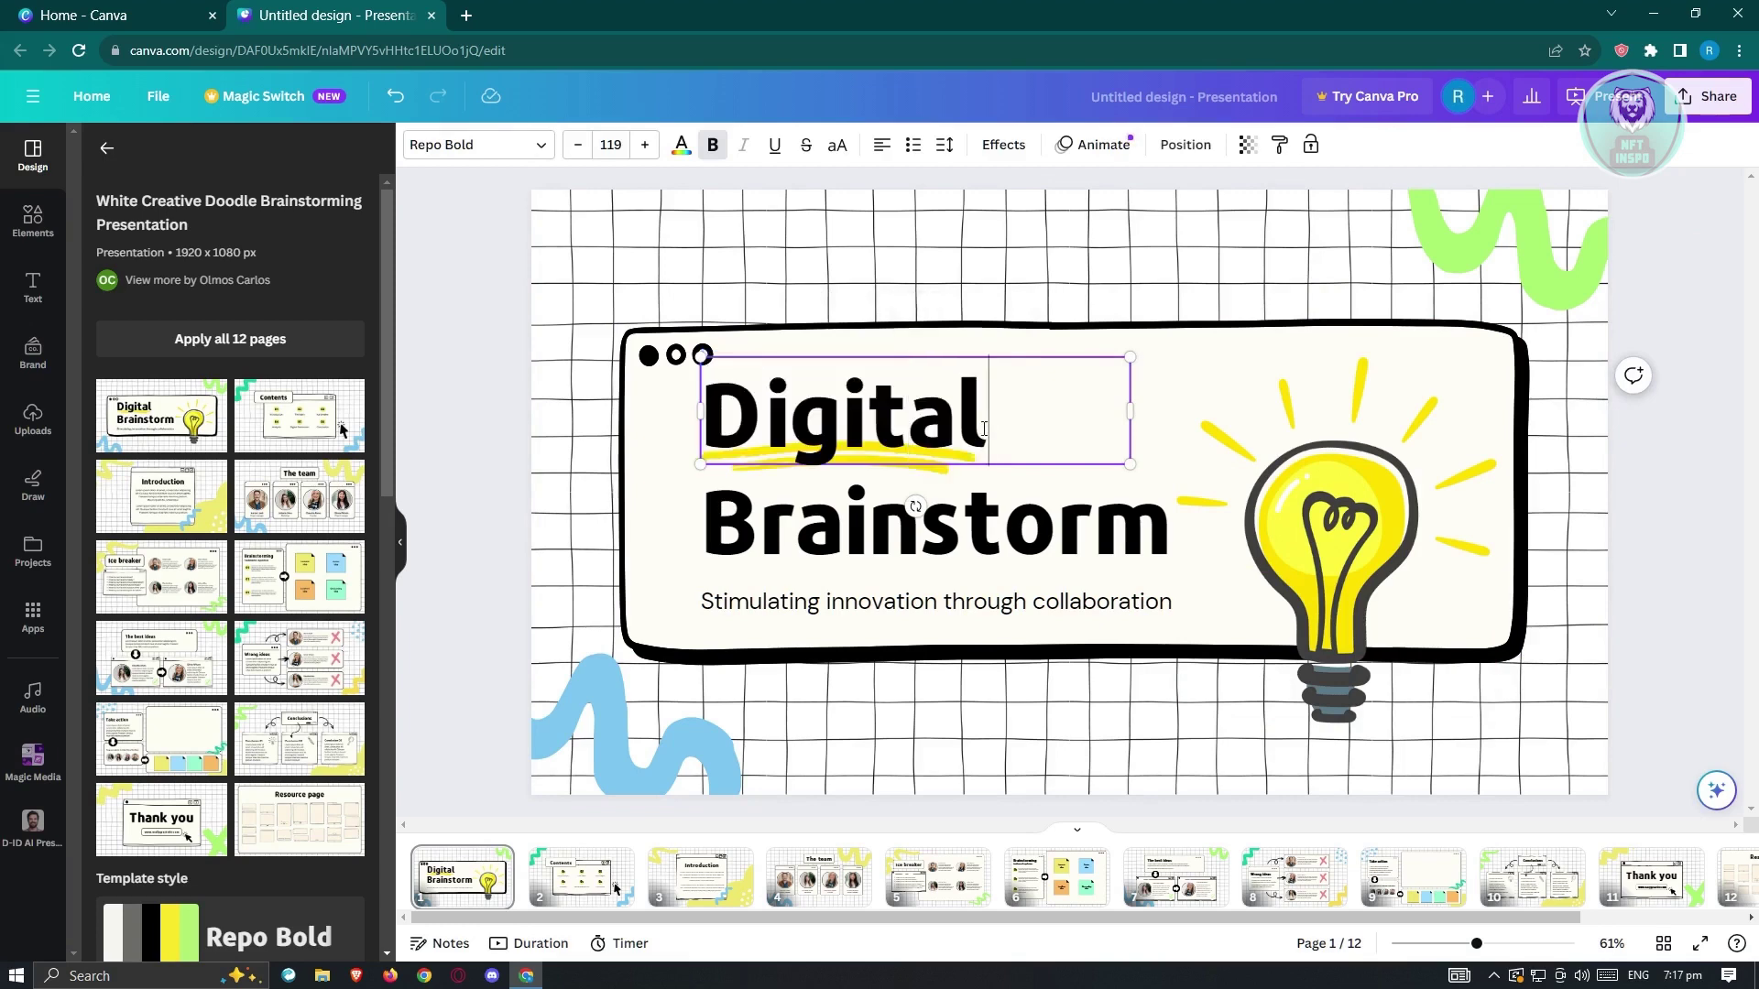
{"action": "key", "text": "BackSpace"}
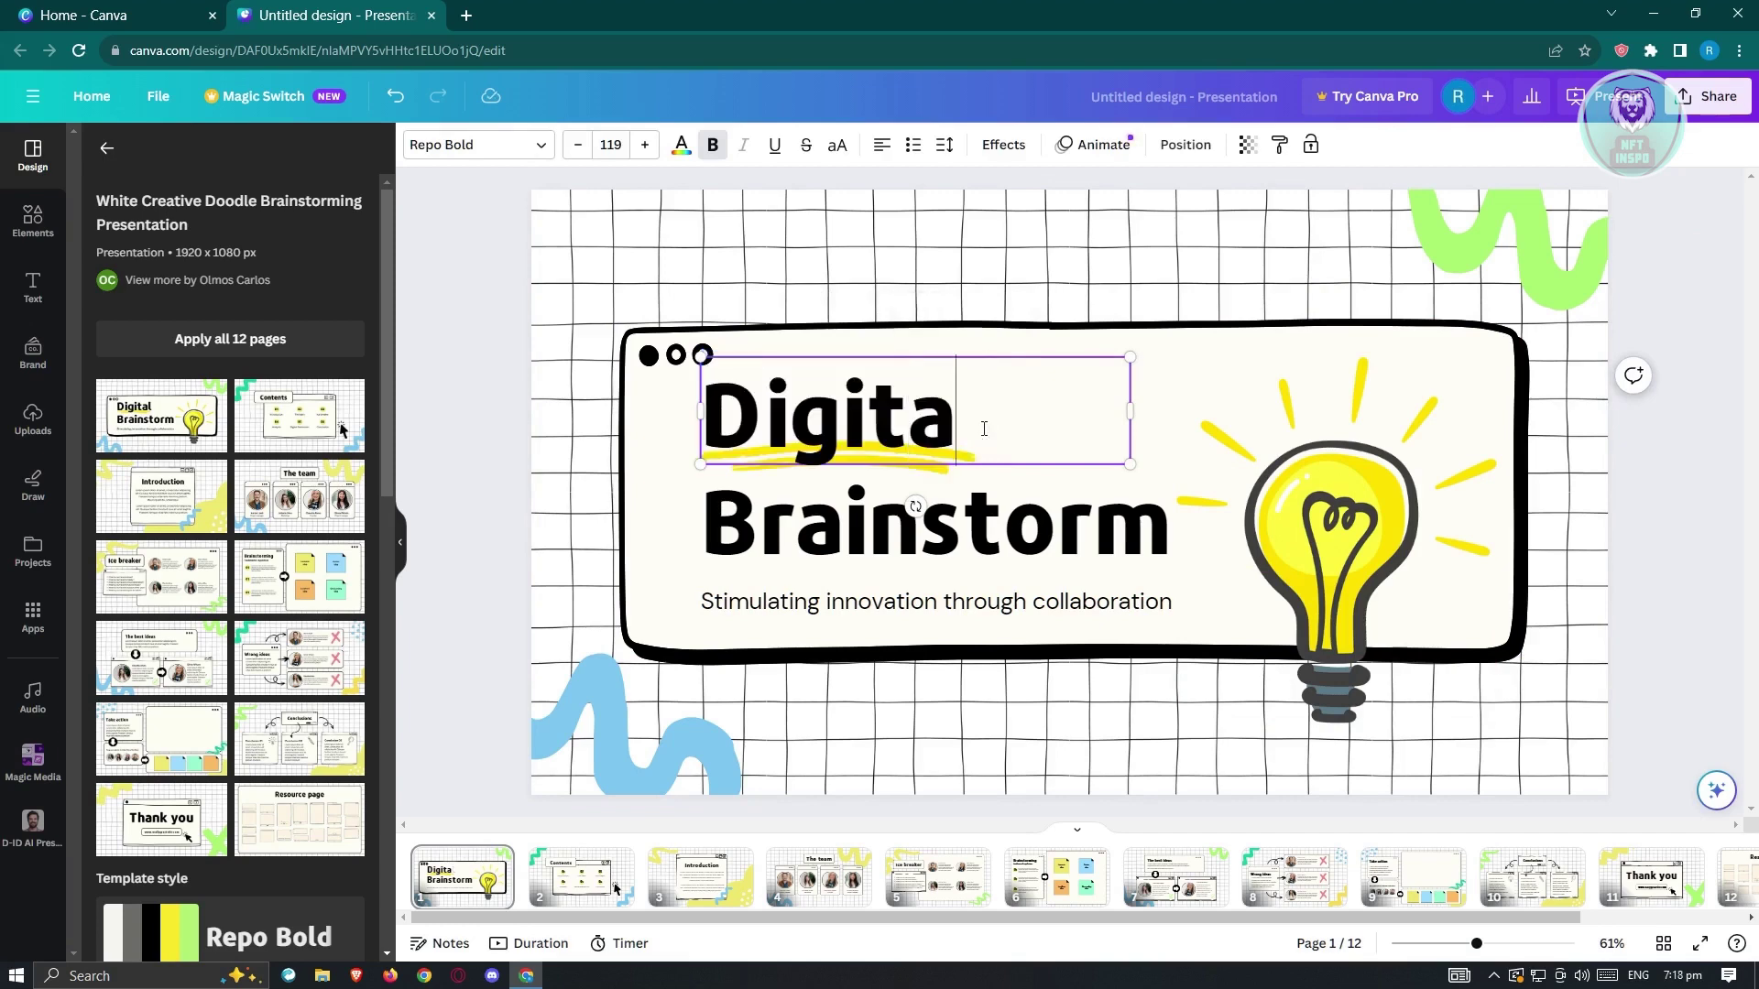
{"action": "key", "text": "BackSpace"}
{"action": "key", "text": "BackSpace"}
{"action": "key", "text": "BackSpace"}
{"action": "key", "text": "BackSpace"}
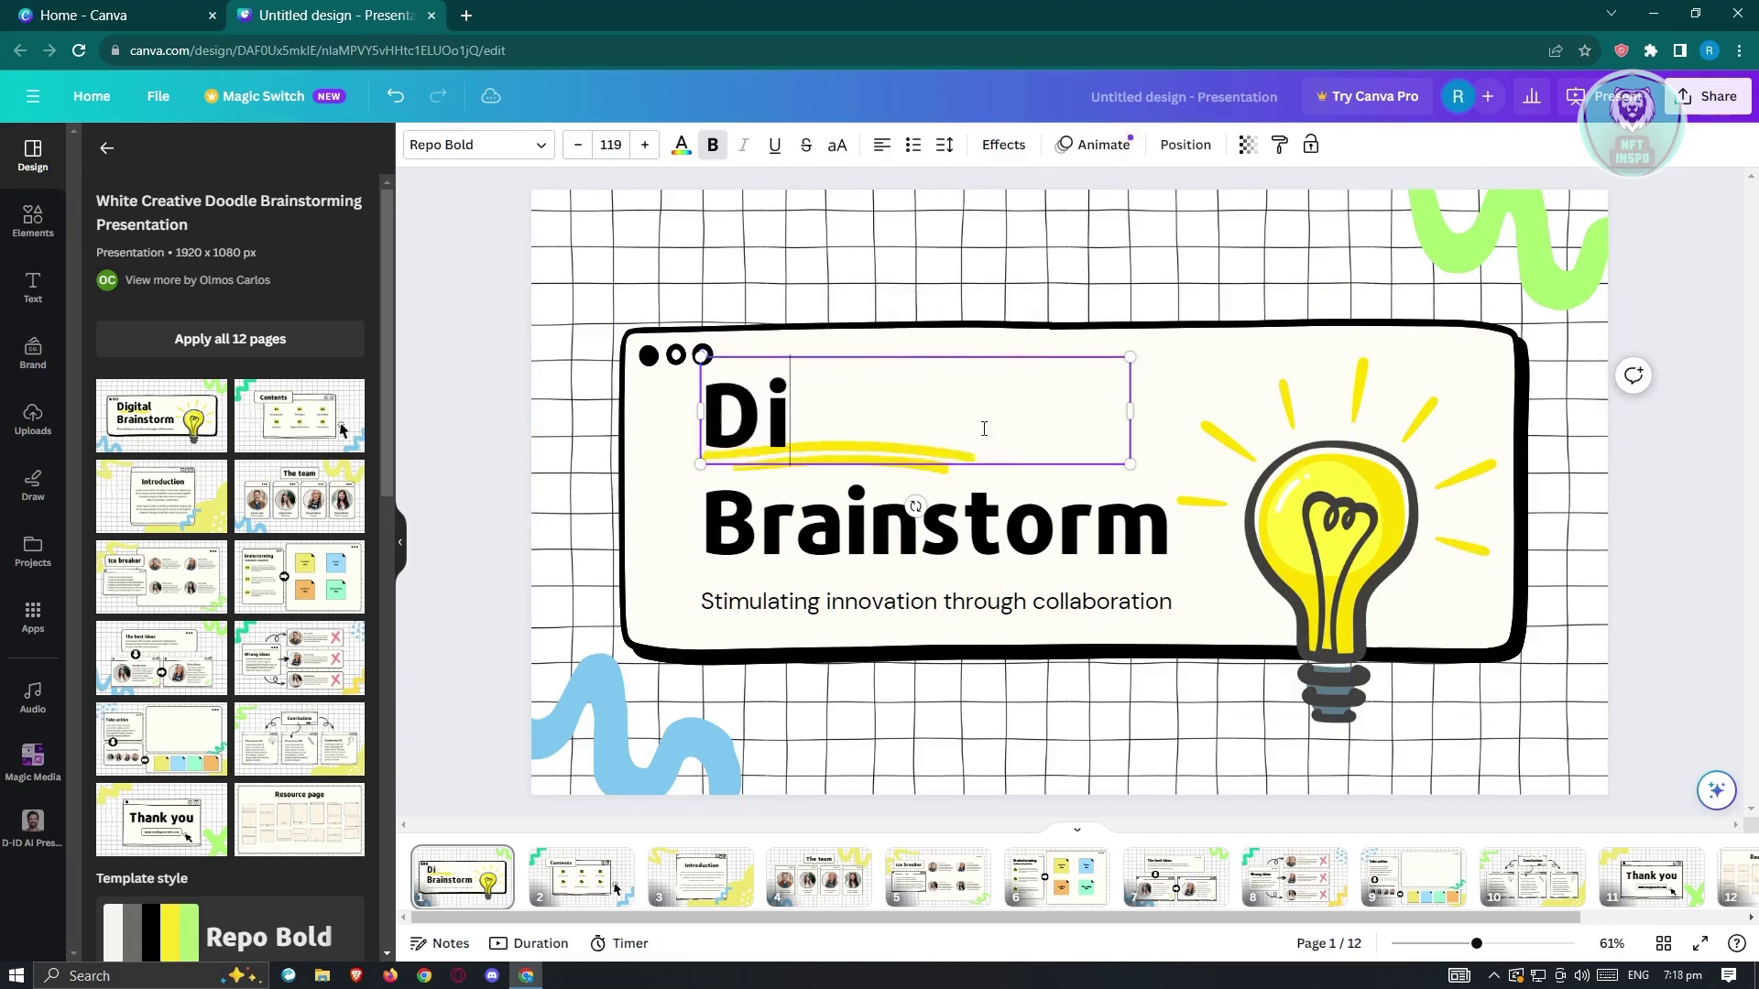
{"action": "key", "text": "BackSpace"}
{"action": "key", "text": "BackSpace"}
{"action": "type", "text": "My"}
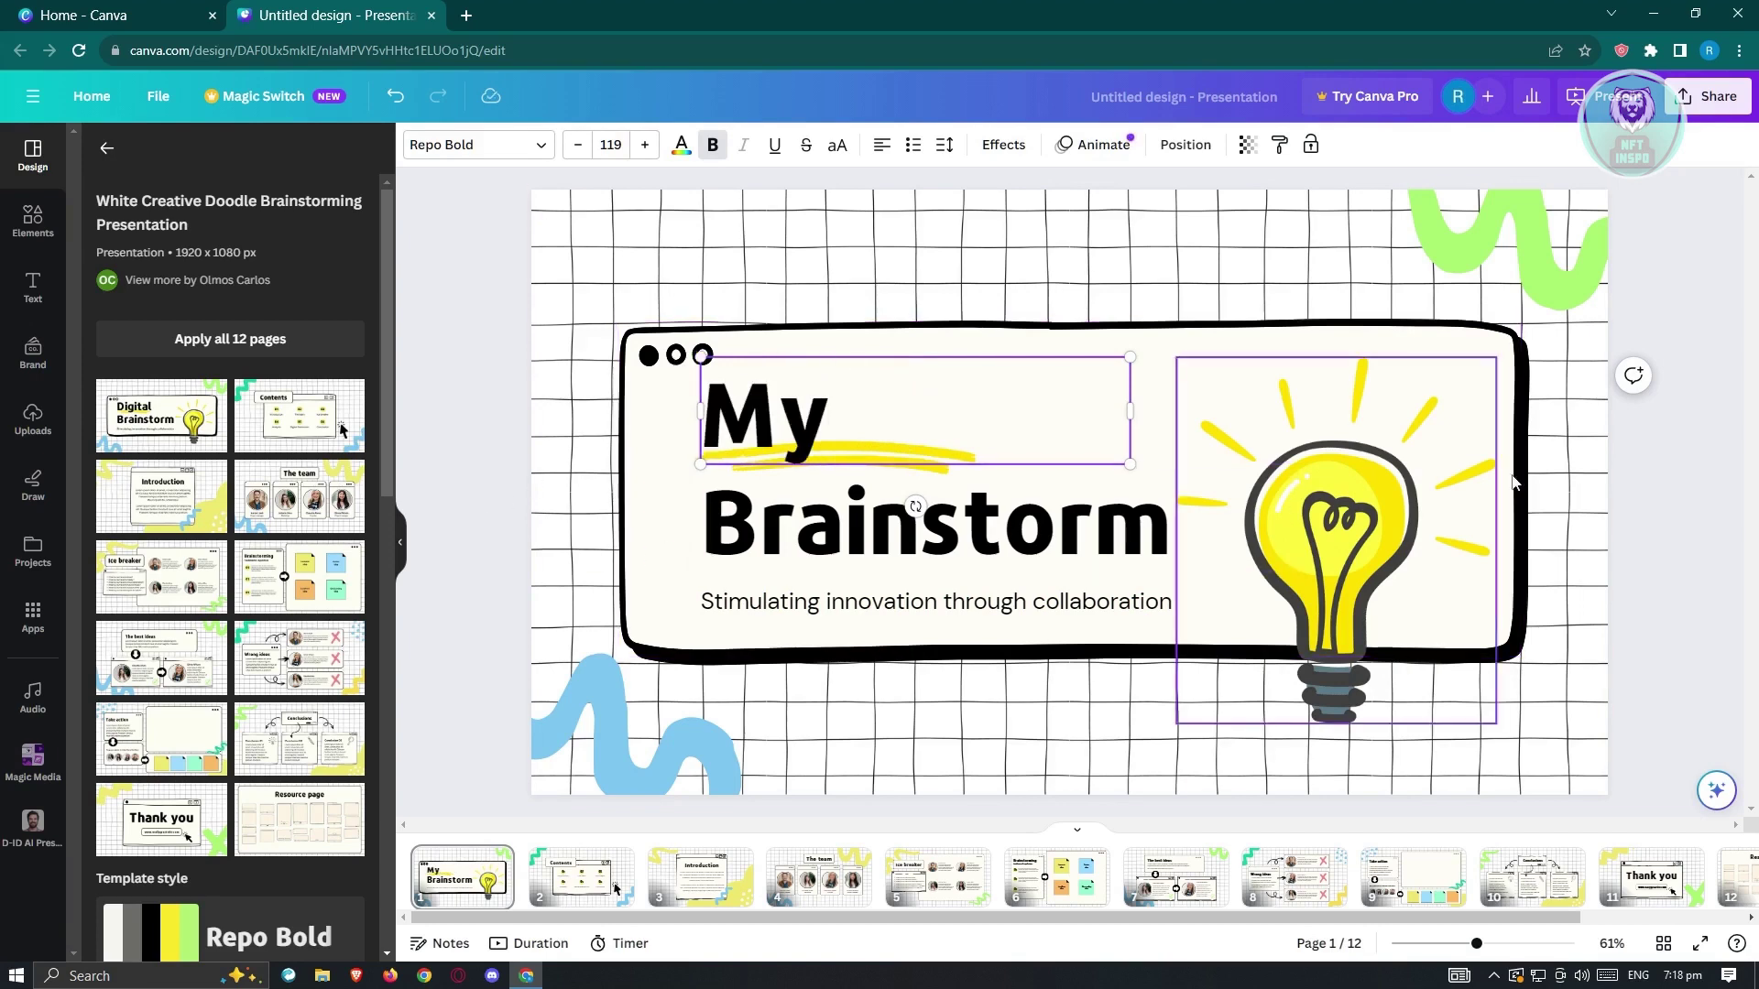
Try moving the white title panel toward the slide's upper-left corner, and undo the move
{"action": "left_click", "coordinate": [1476, 341]}
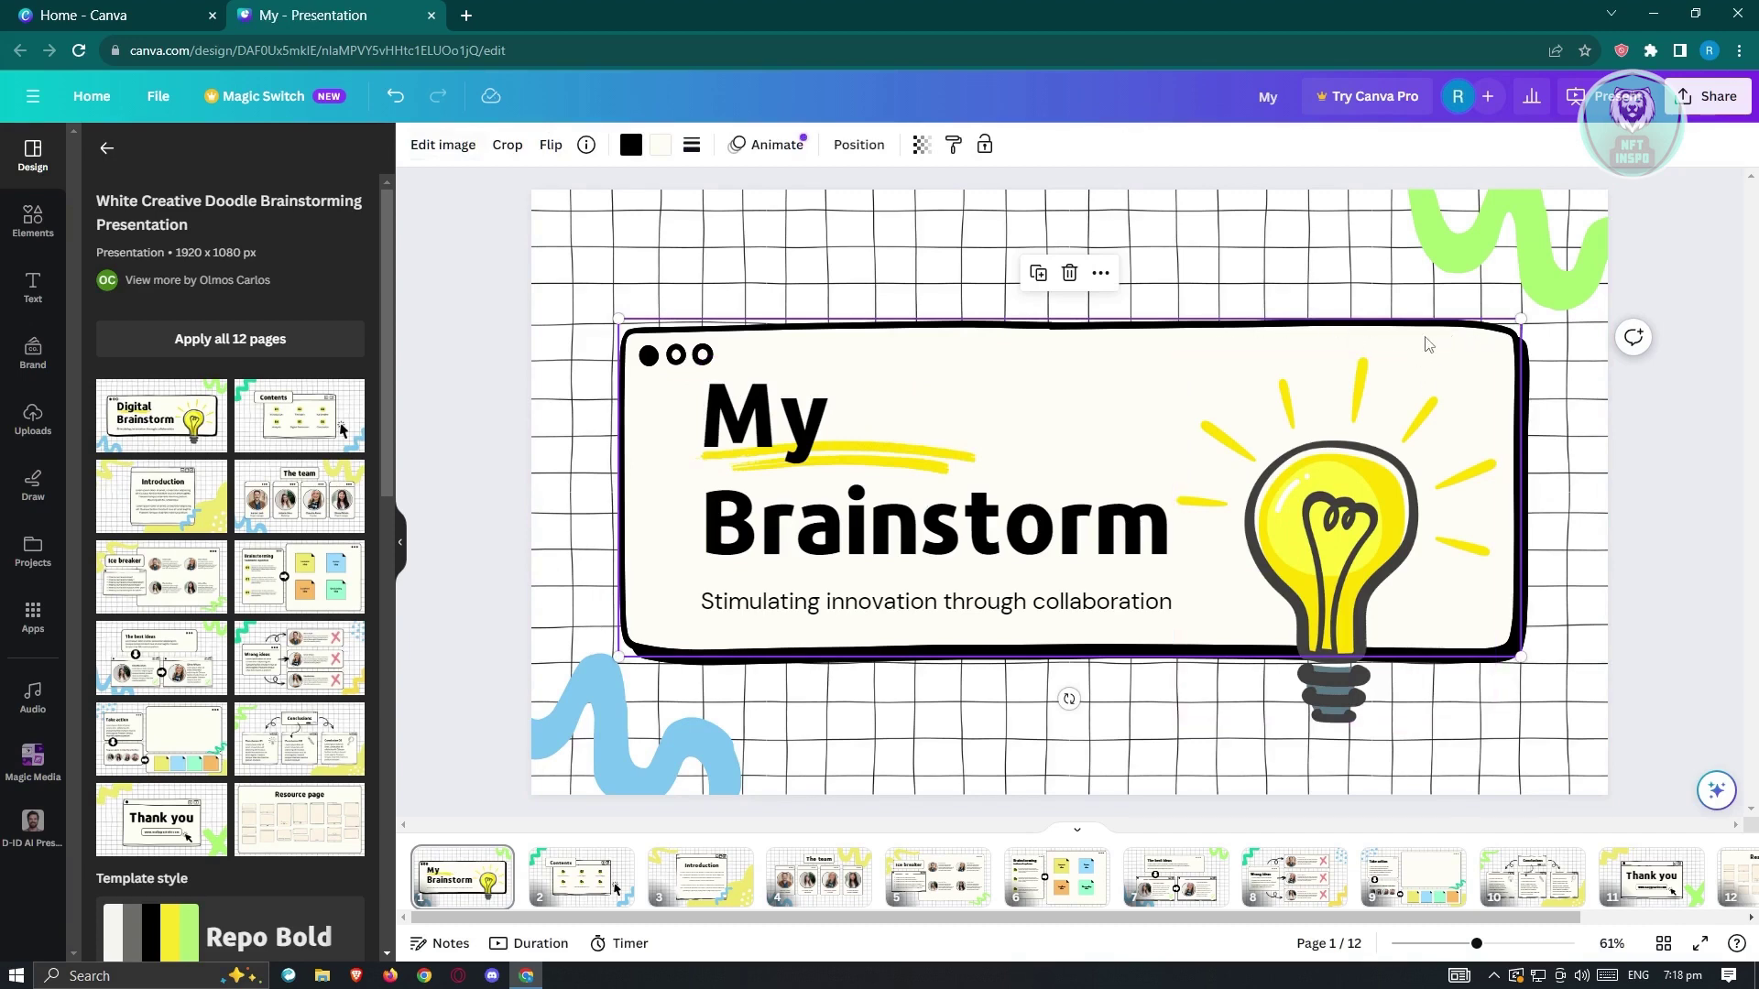
{"action": "left_click_drag", "start_coordinate": [1394, 329], "coordinate": [1151, 217]}
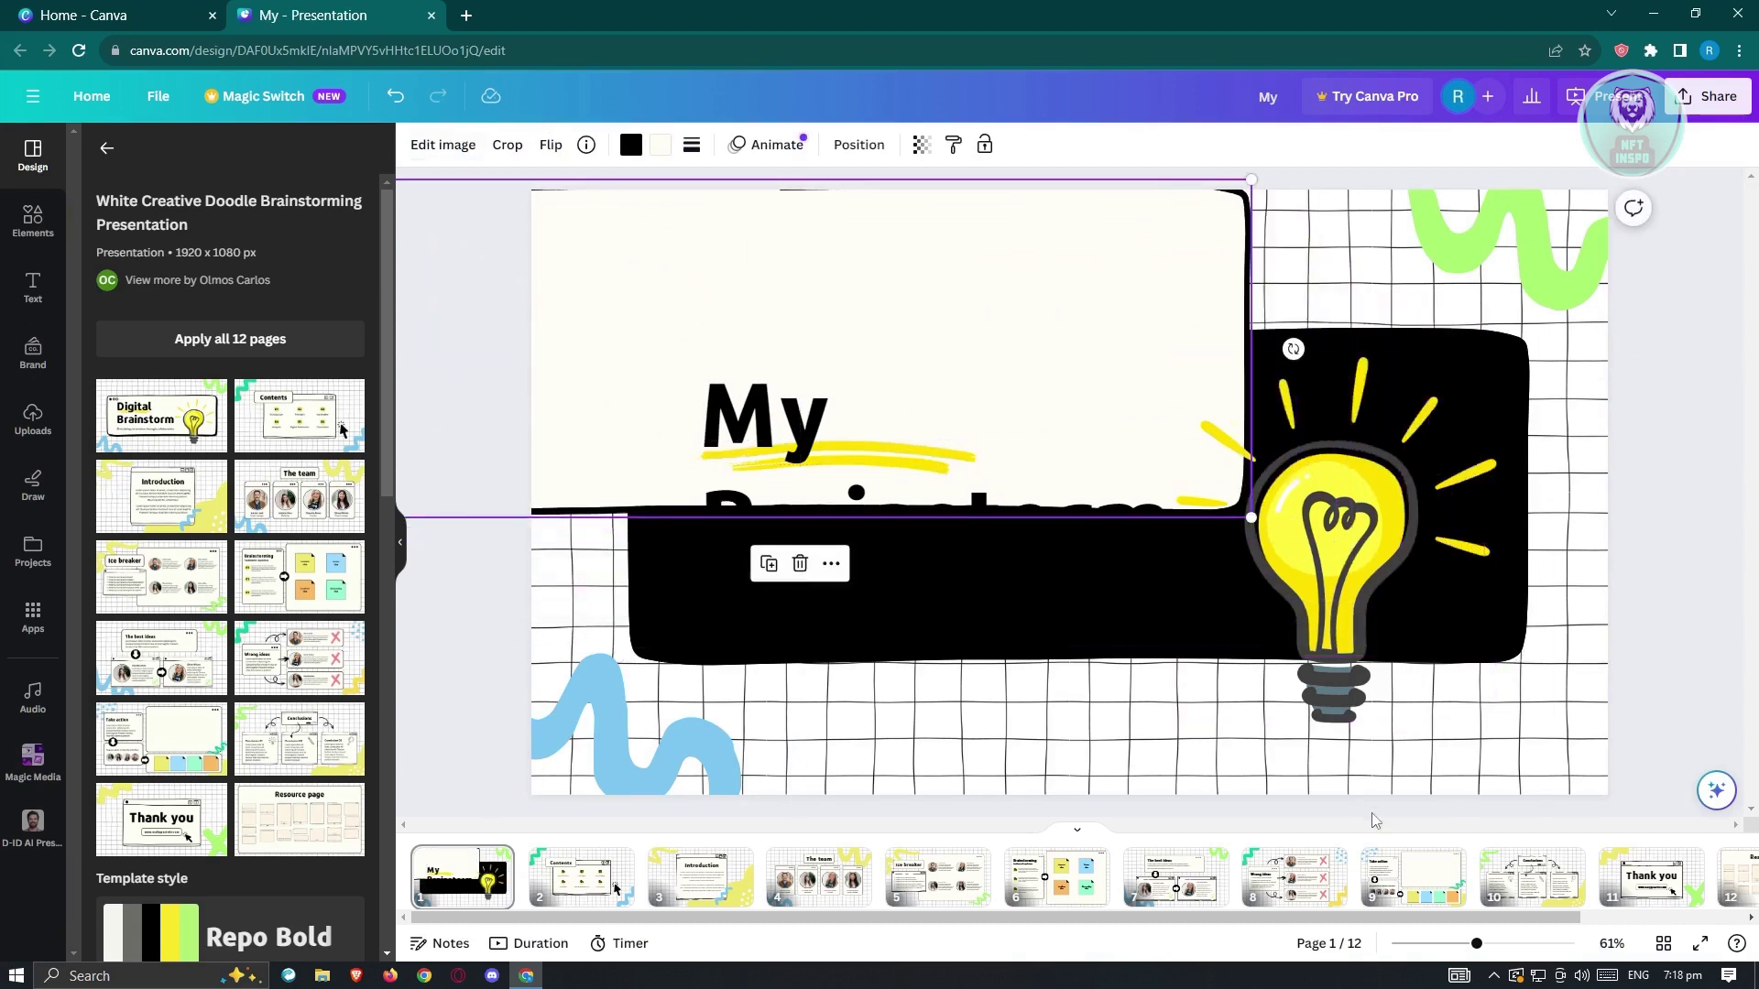
{"action": "key", "text": "ctrl+z"}
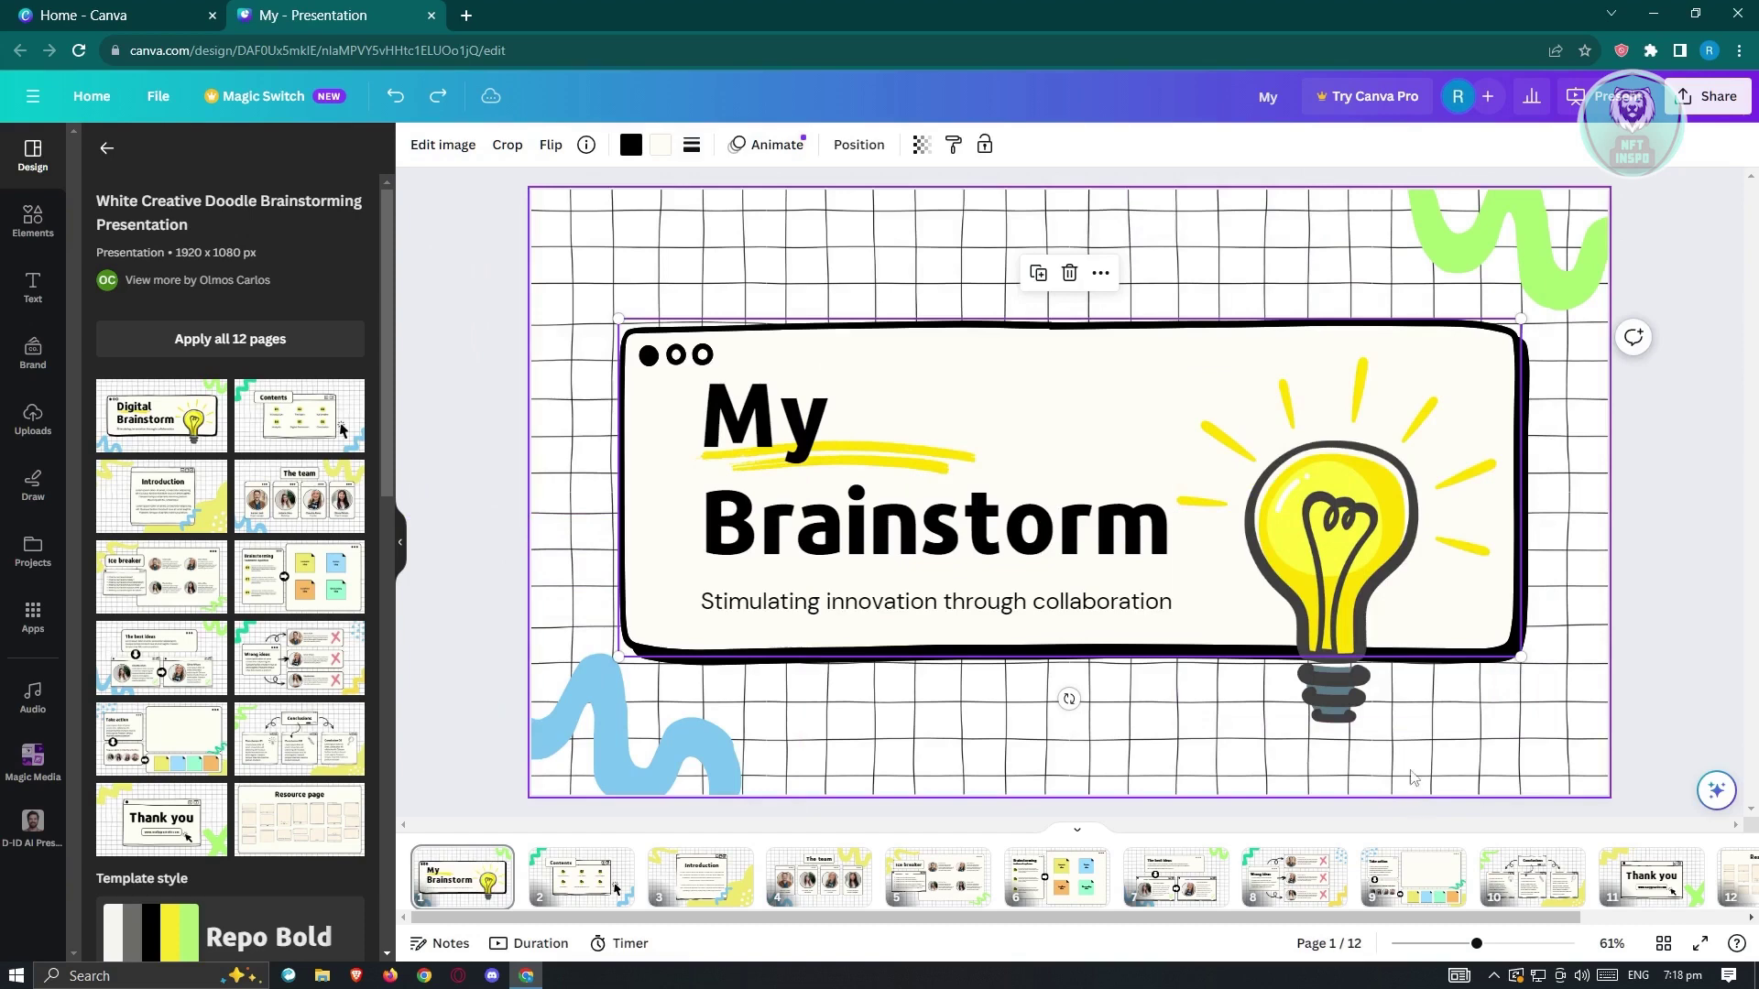
Try bringing the white title panel forward one layer, and undo the layer change
{"action": "left_click", "coordinate": [1098, 274]}
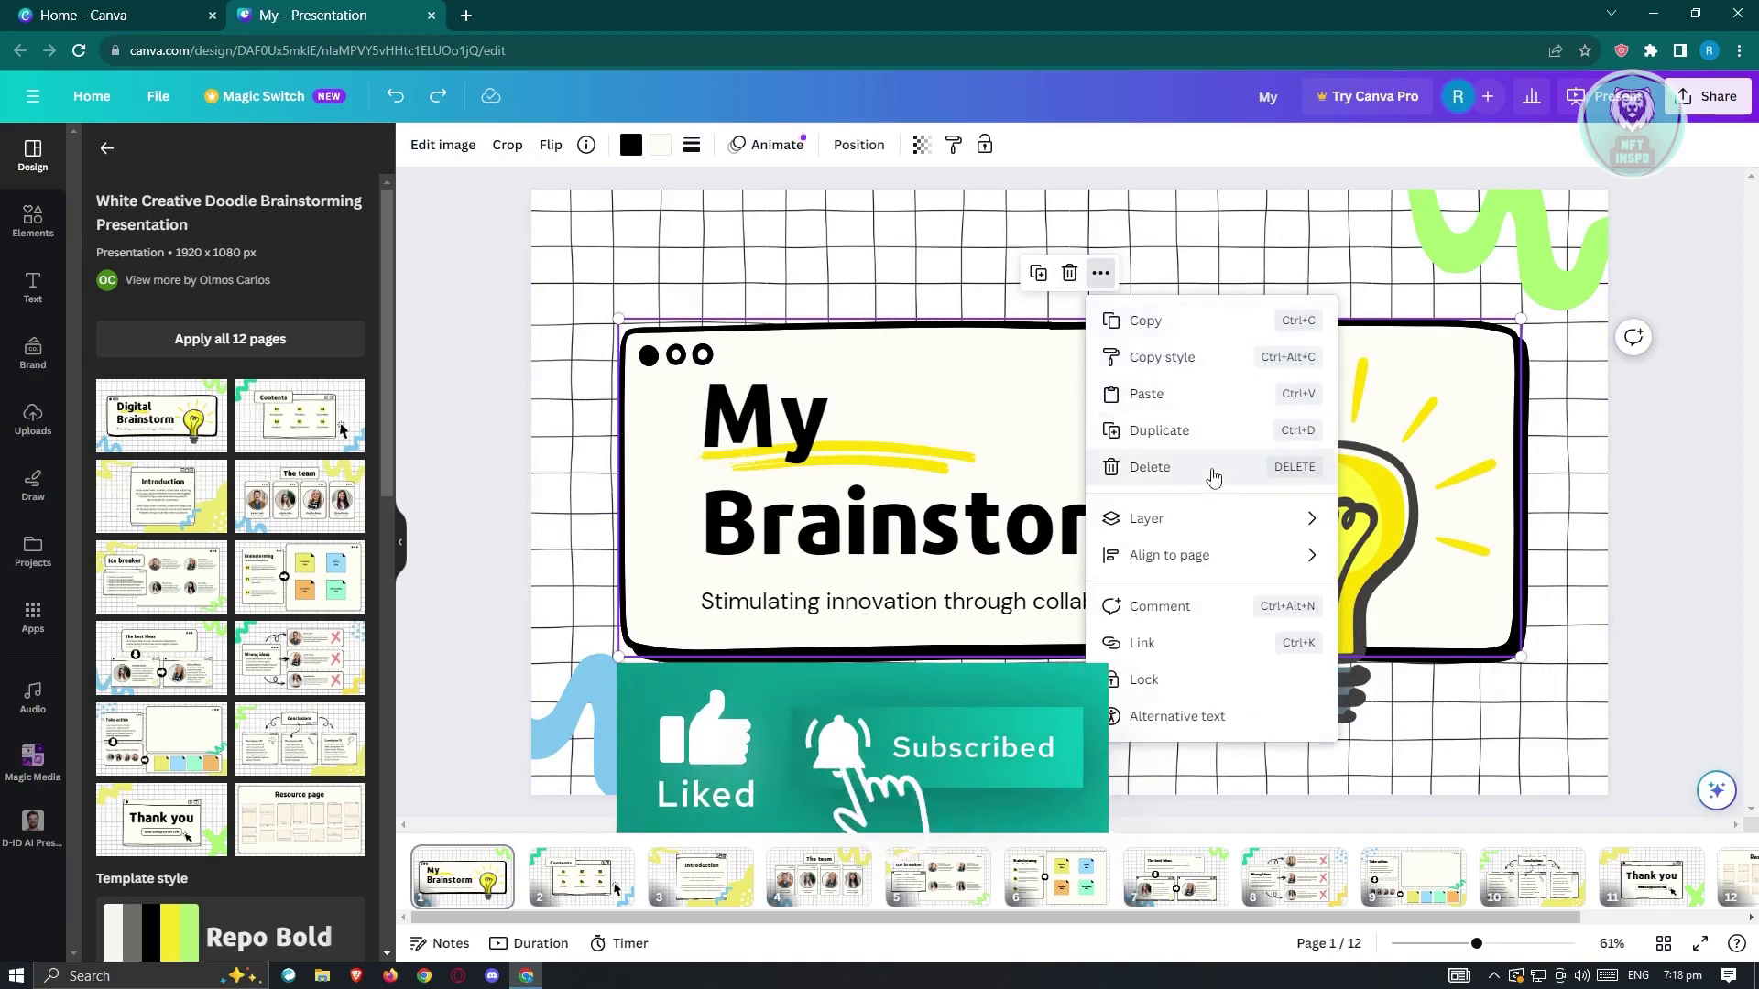
{"action": "mouse_move", "coordinate": [1168, 519]}
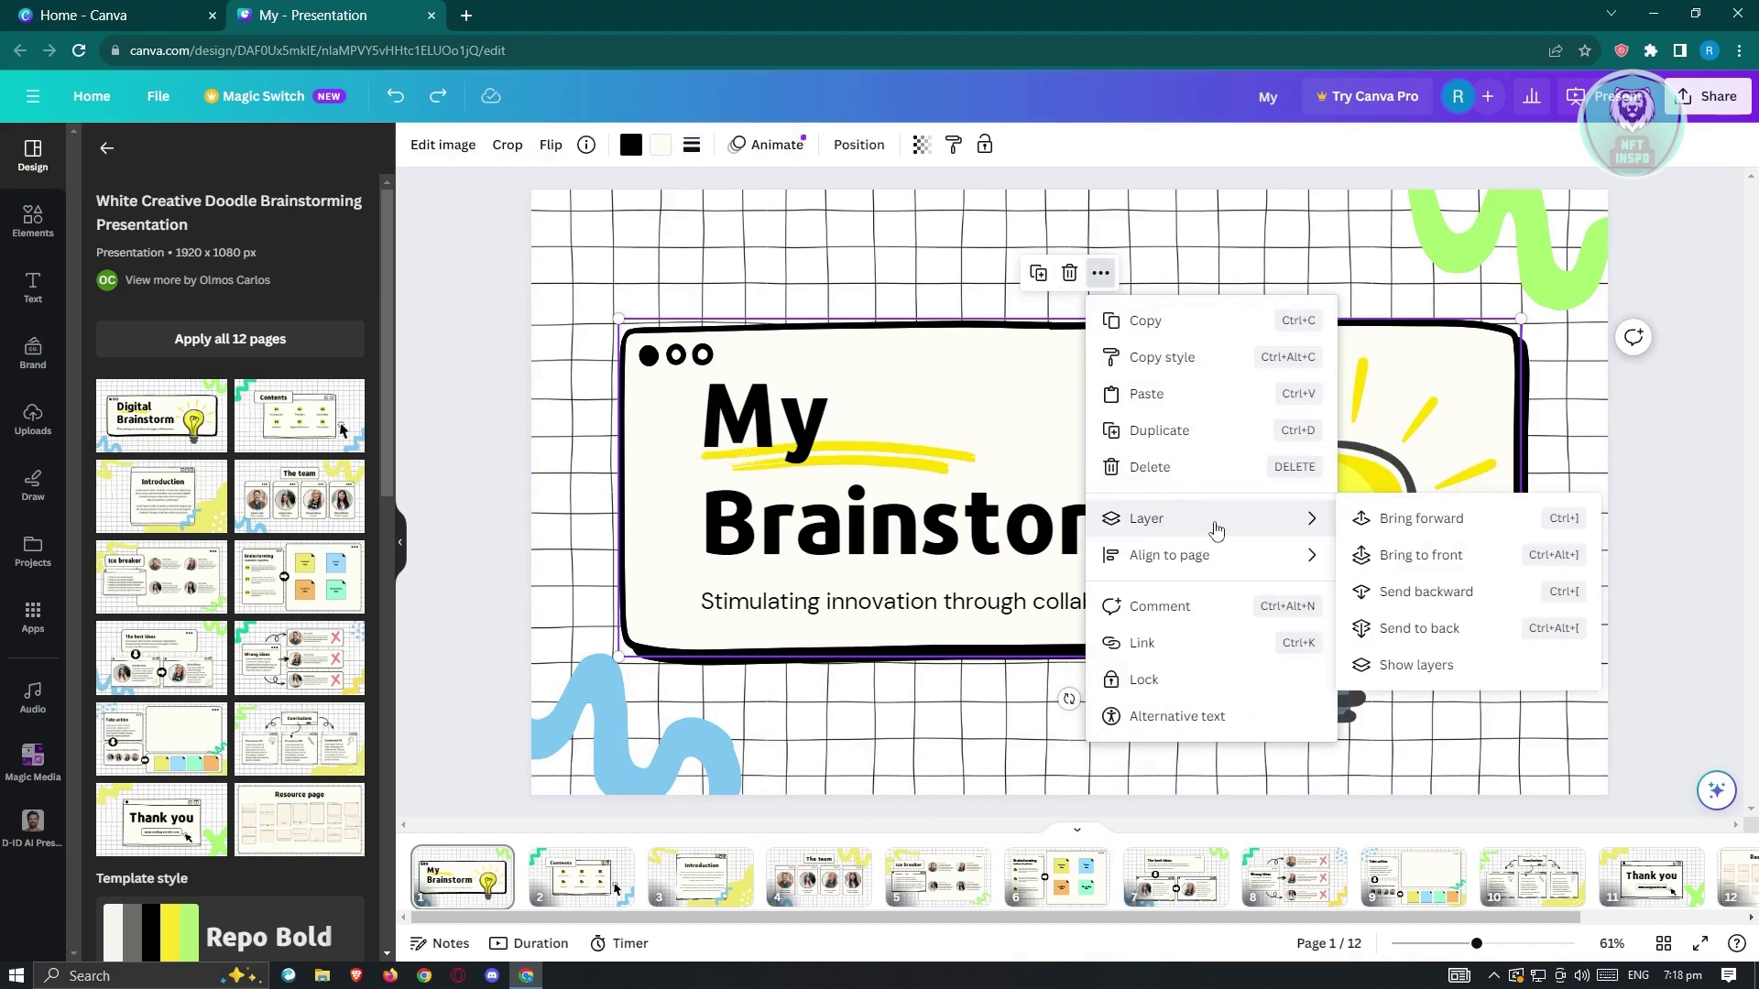
{"action": "left_click", "coordinate": [1413, 524]}
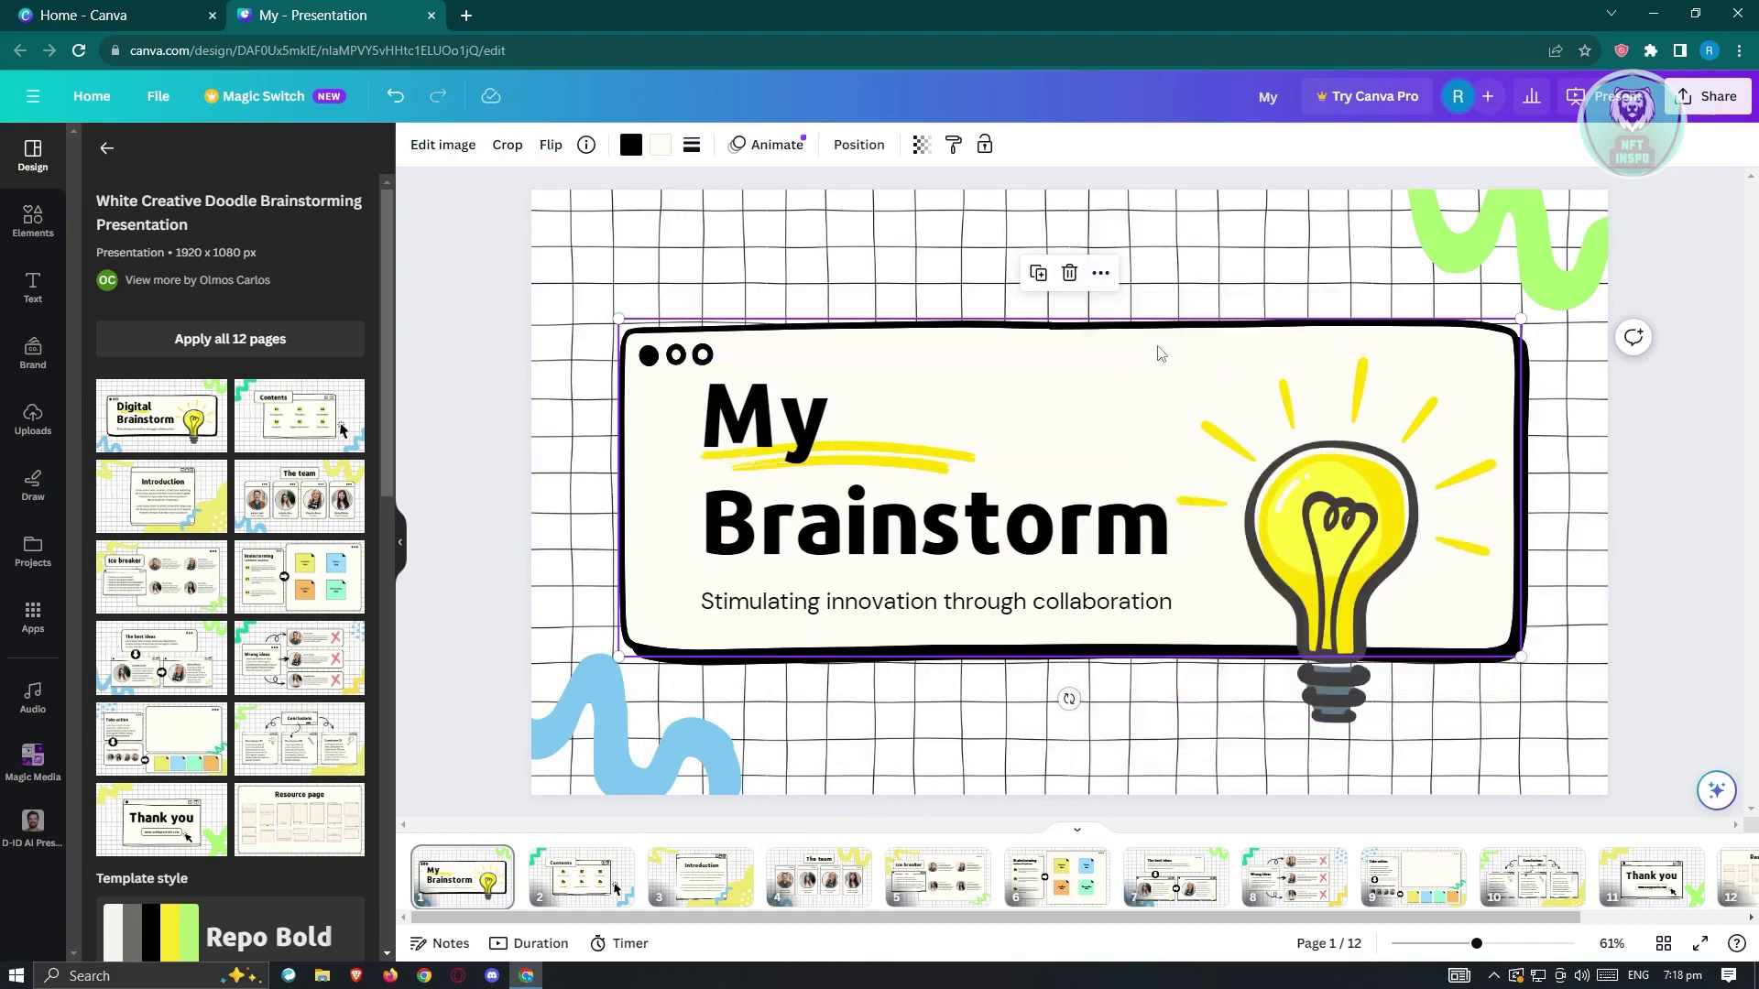
{"action": "key", "text": "ctrl+z"}
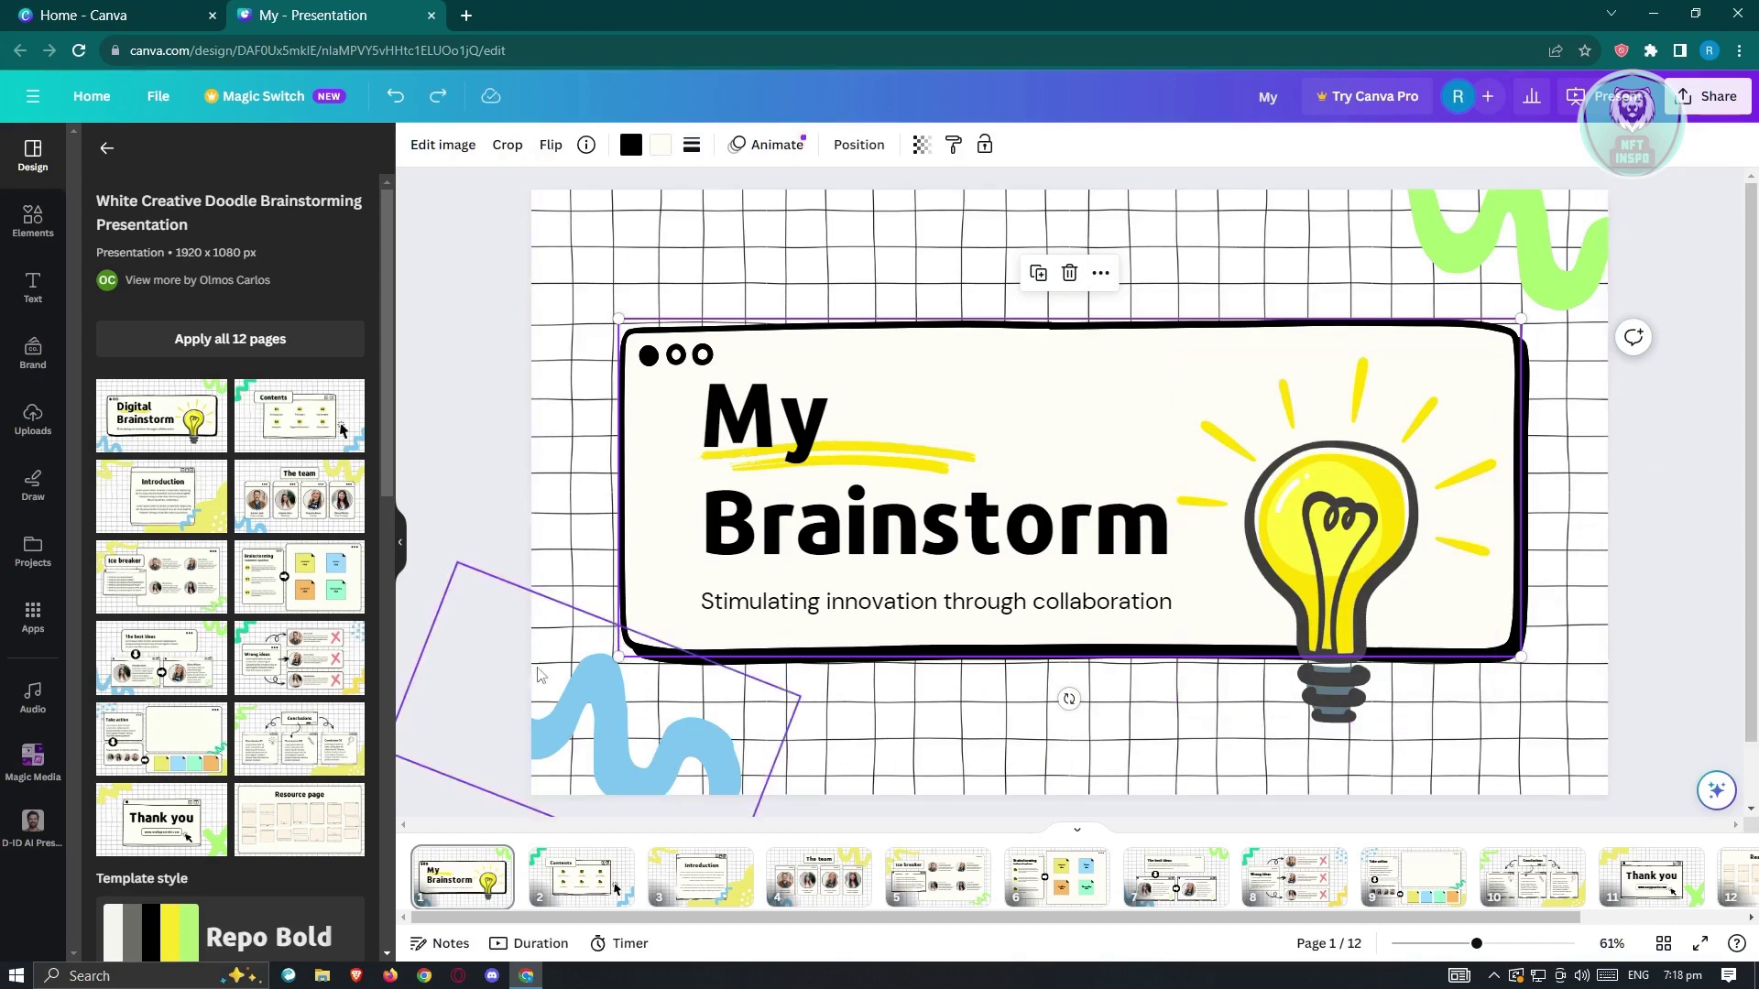
Try out a rounded square shape in two spots along the upper part of the first slide, and delete it
{"action": "left_click", "coordinate": [37, 223]}
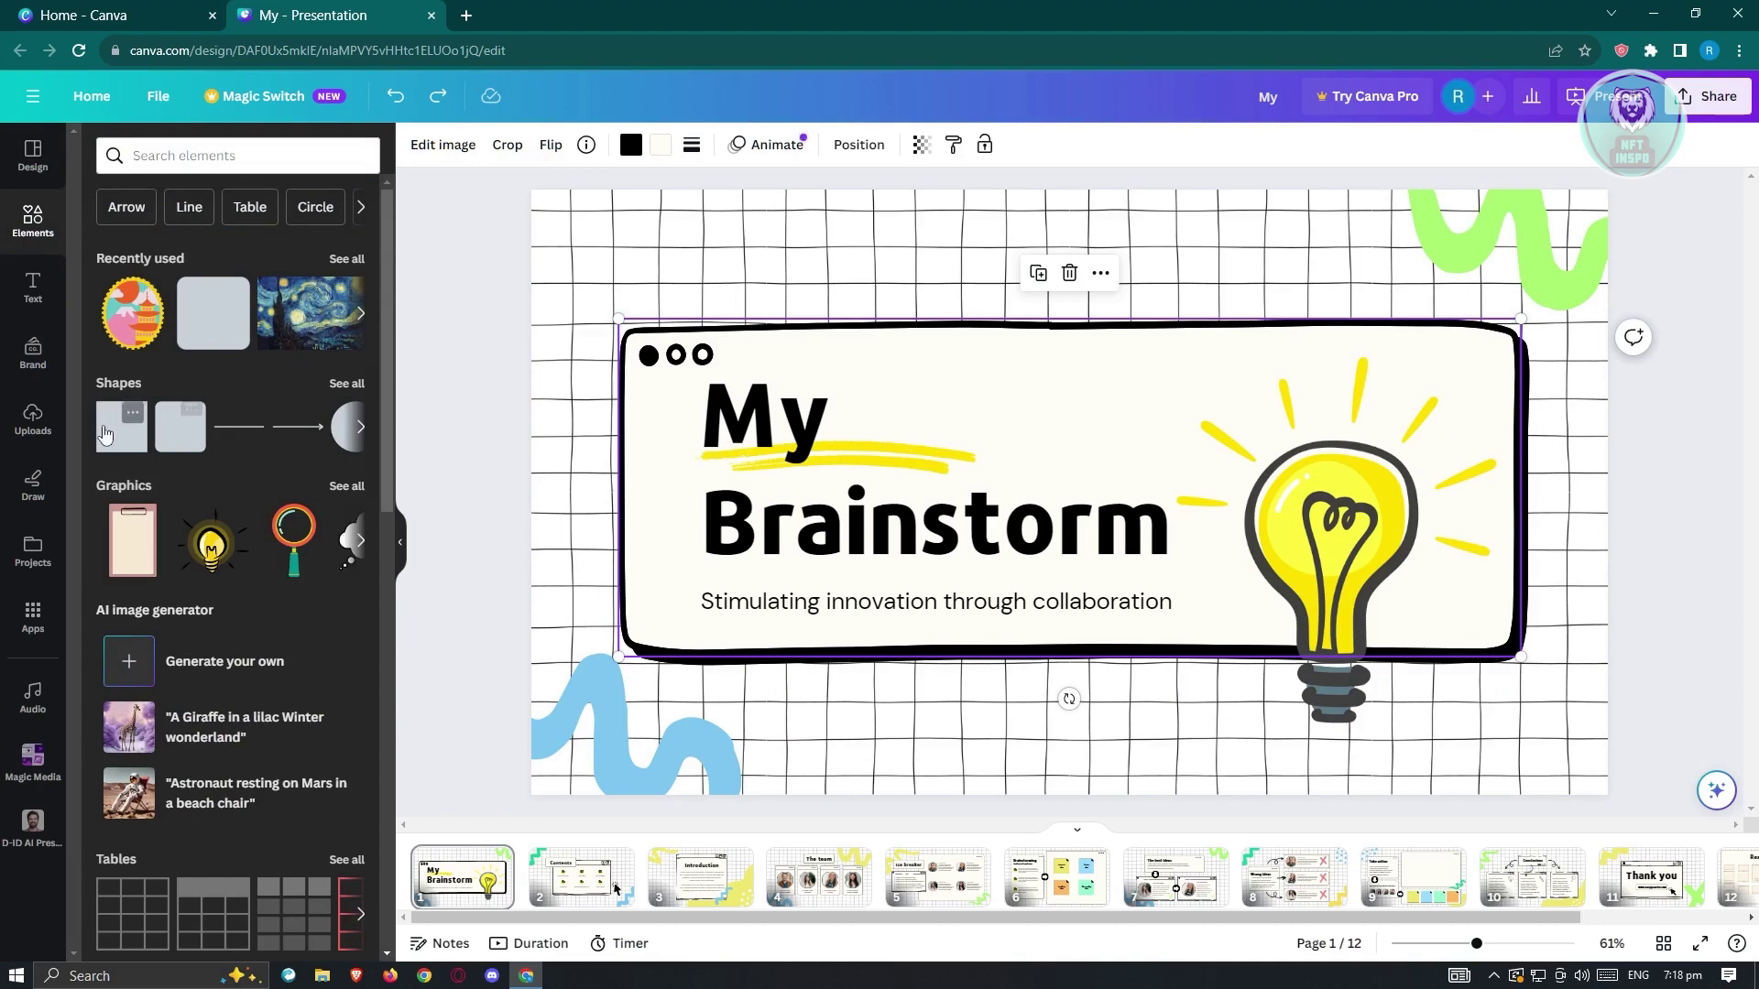
{"action": "left_click_drag", "start_coordinate": [186, 449], "coordinate": [1061, 279]}
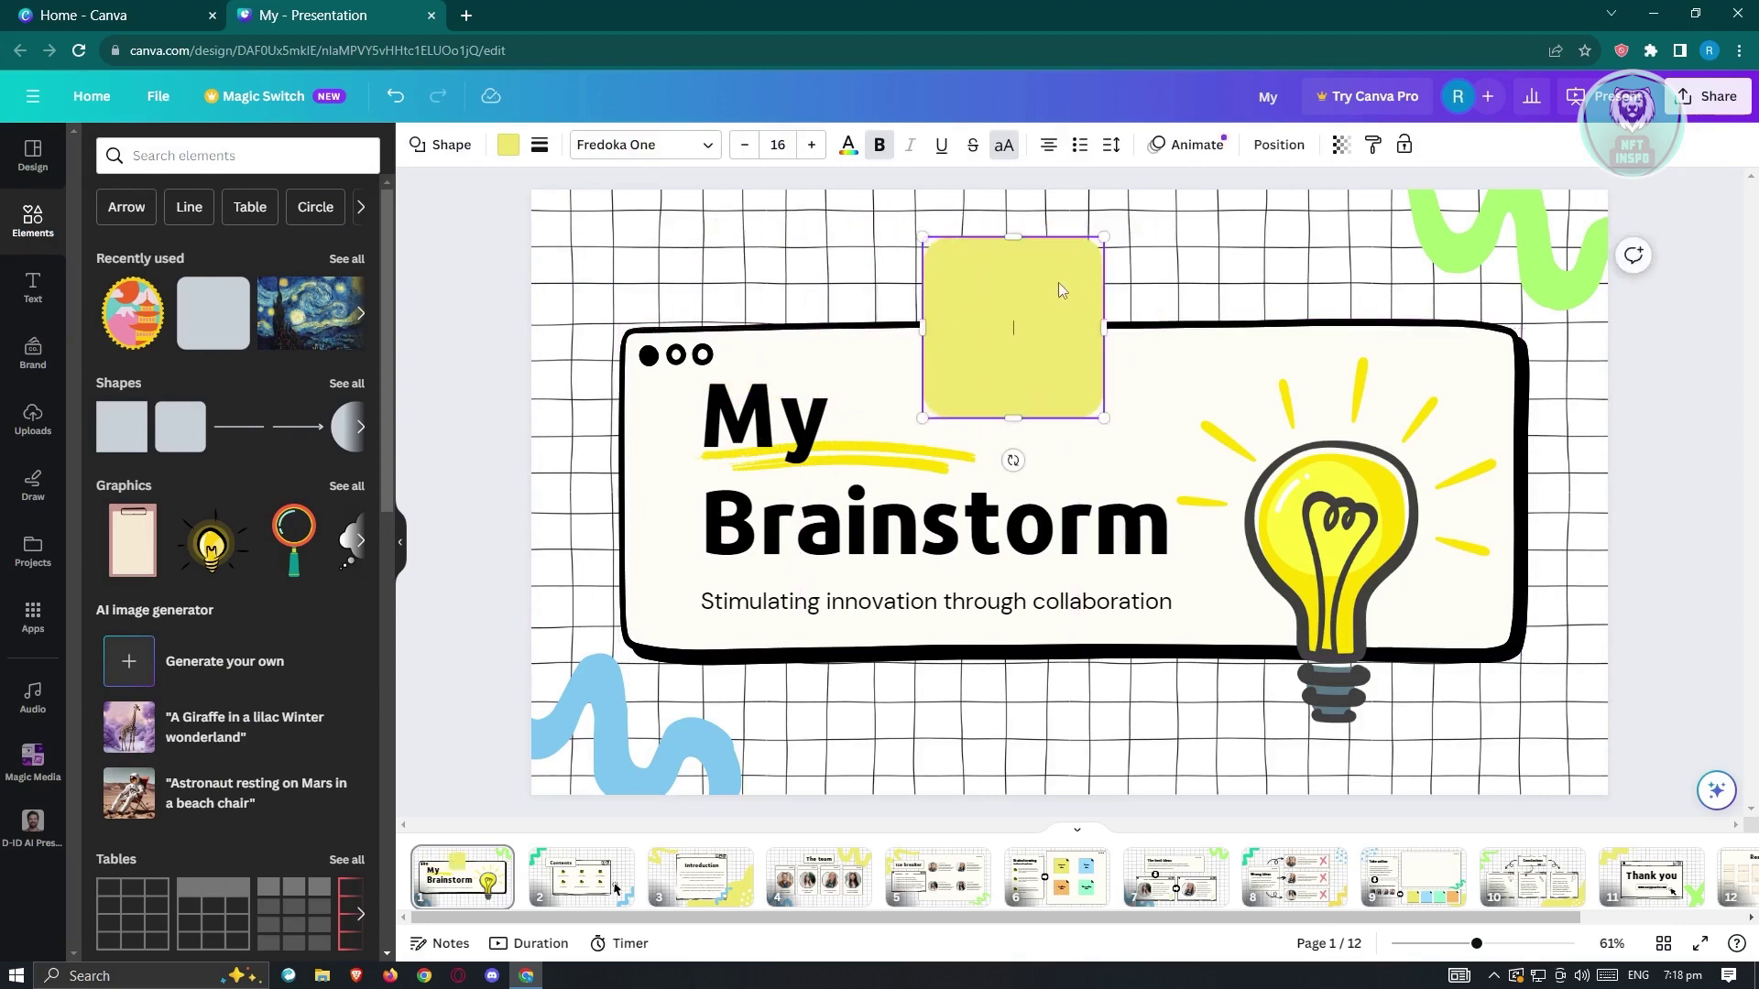
{"action": "left_click", "coordinate": [347, 383]}
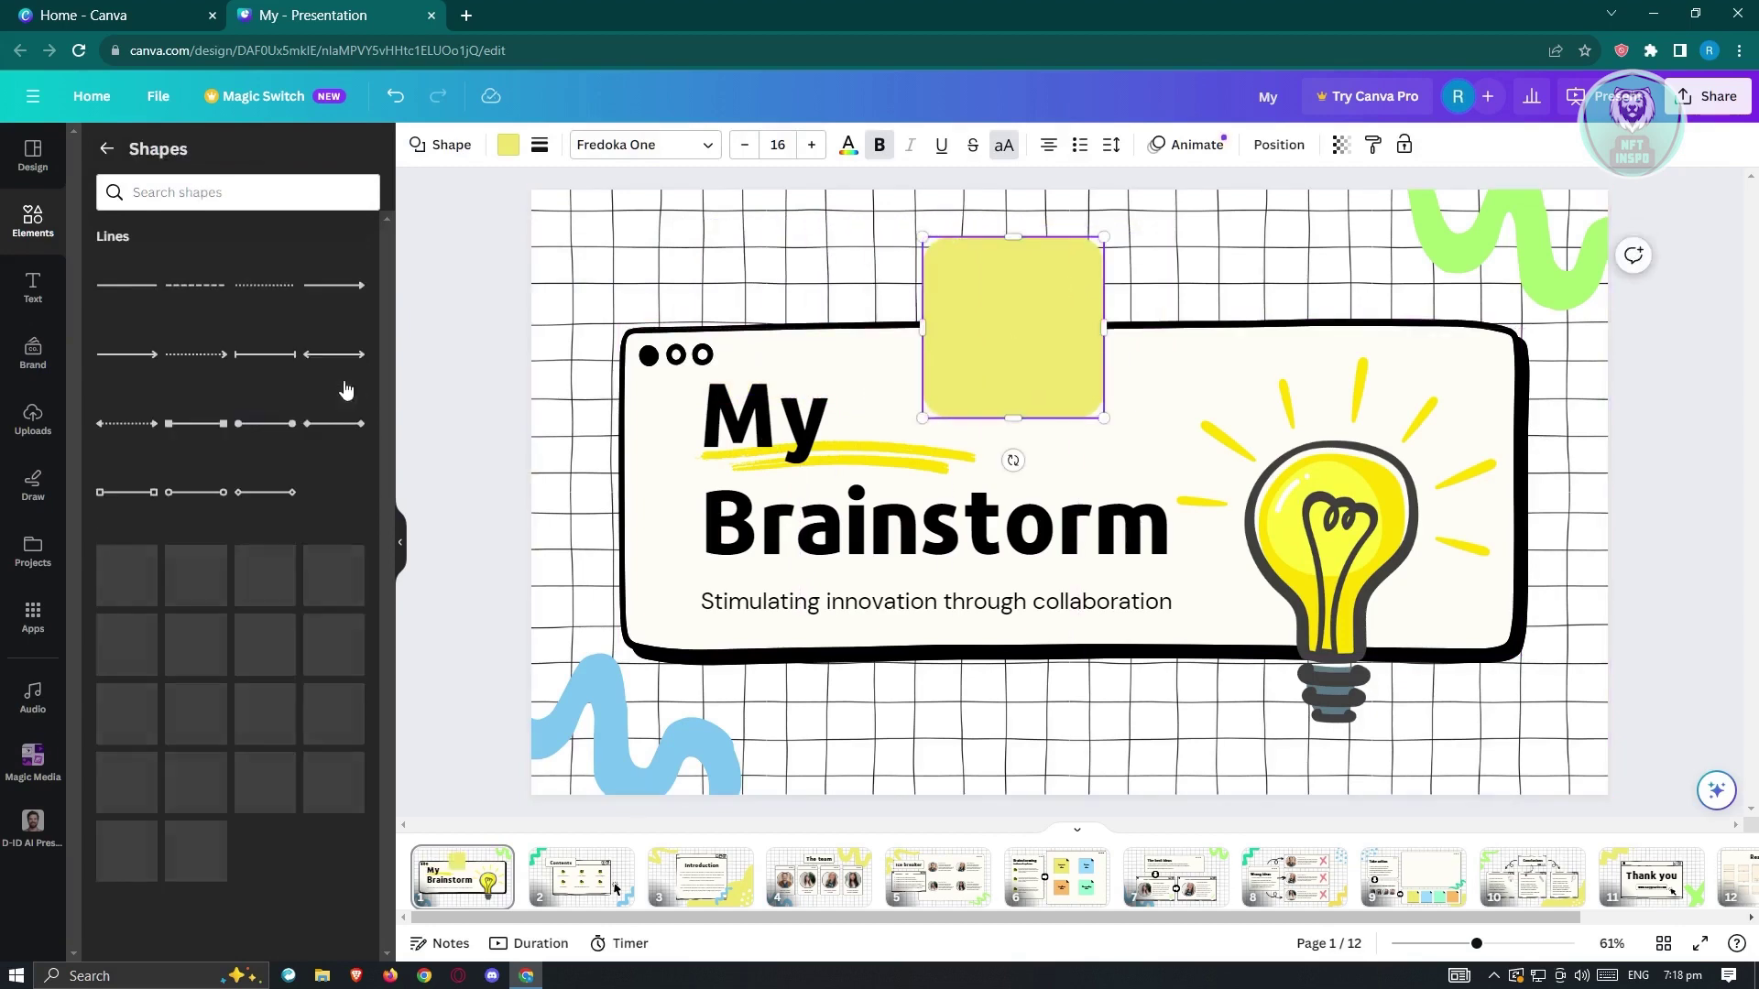
{"action": "scroll", "coordinate": [344, 396], "scroll_direction": "down", "scroll_amount": 3}
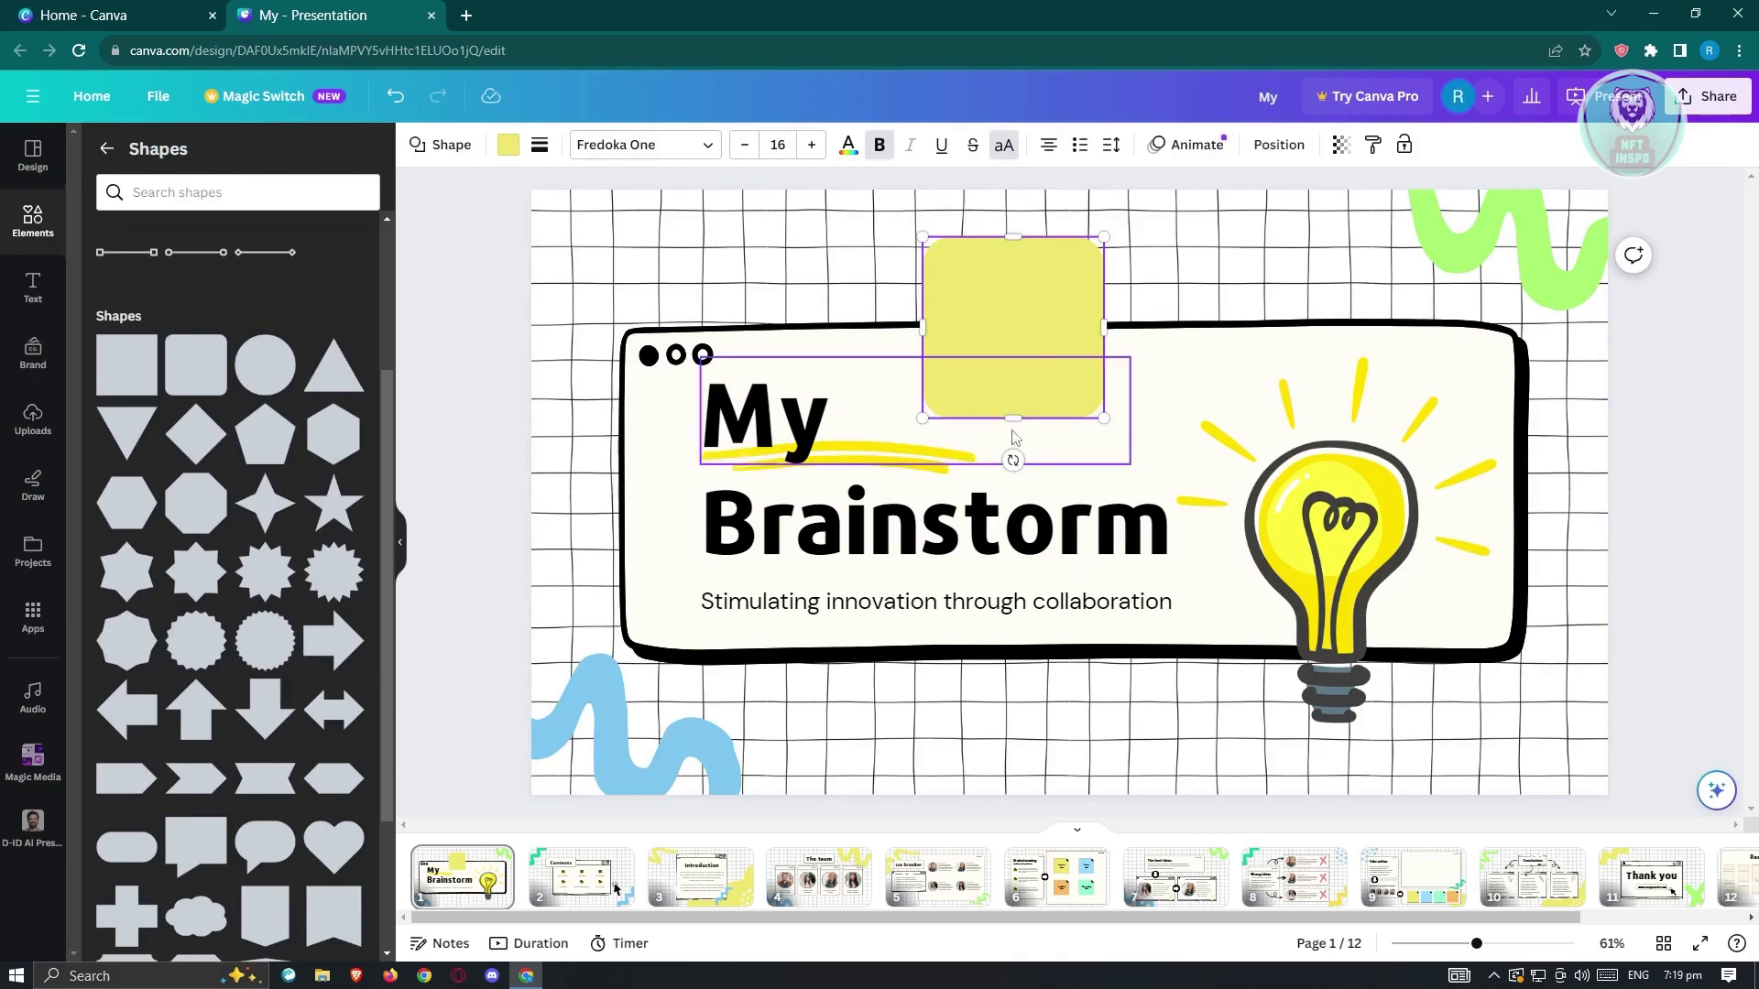
{"action": "left_click_drag", "start_coordinate": [1058, 283], "coordinate": [805, 260]}
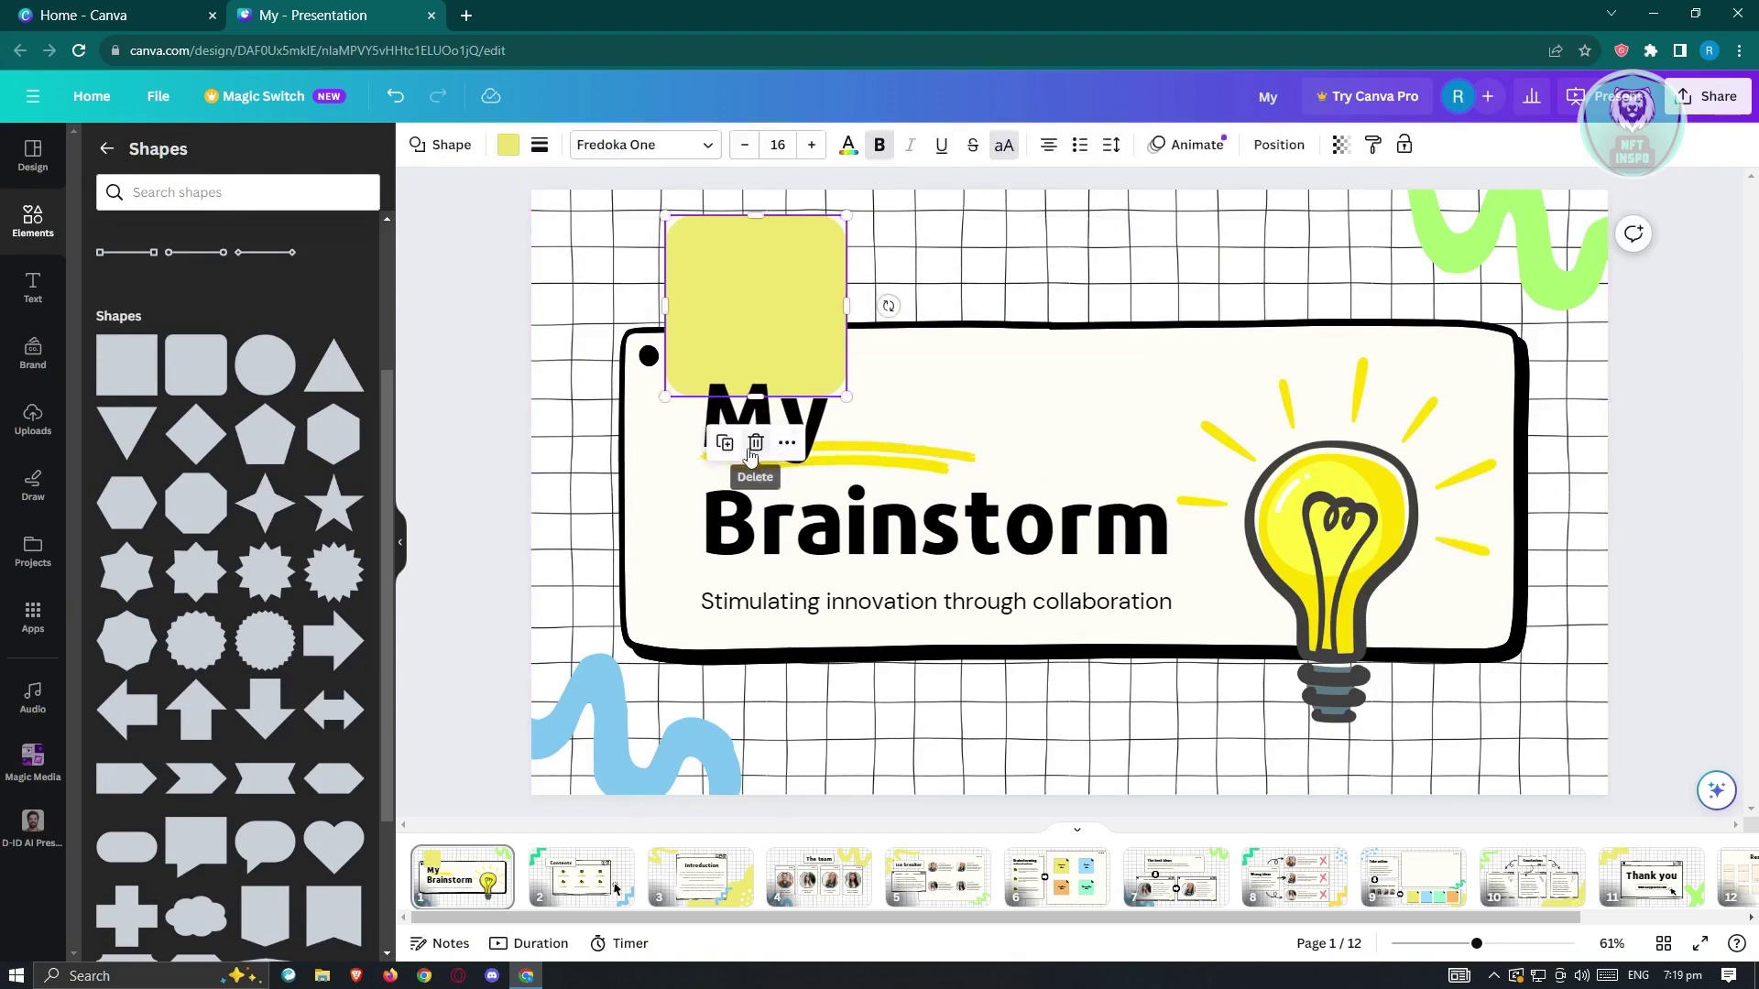
{"action": "left_click", "coordinate": [756, 443]}
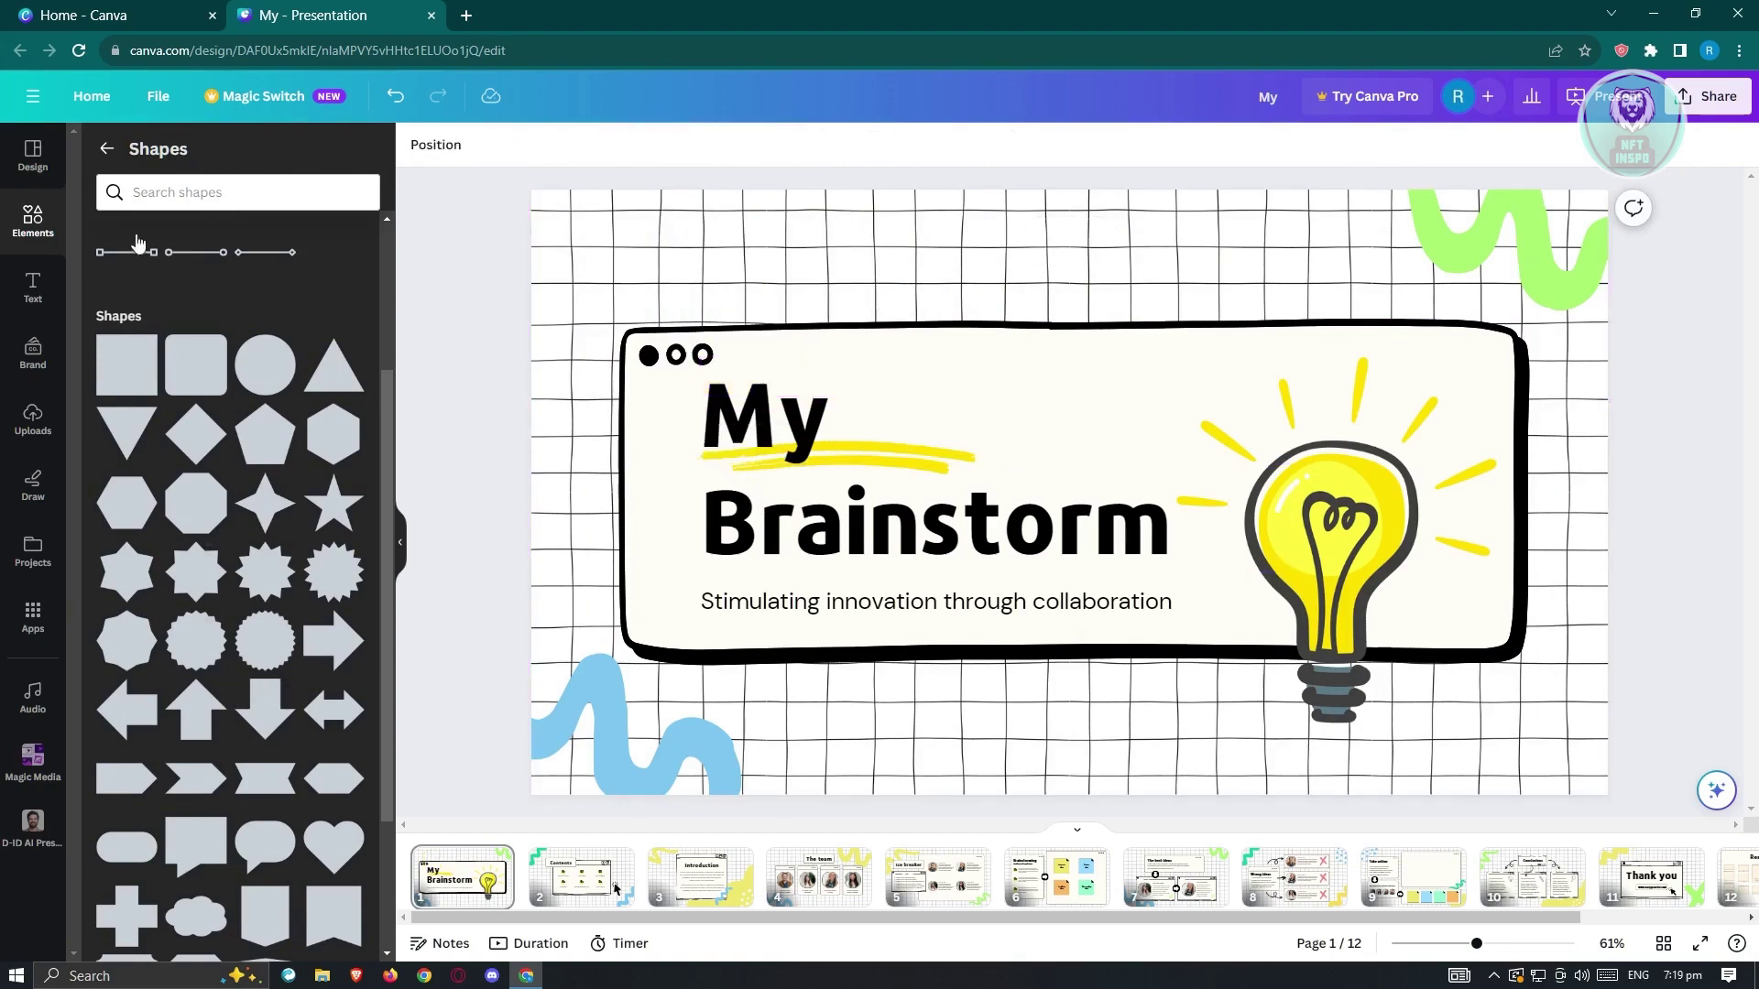
Browse the graphics library and open its Zodiac Symbols collection
{"action": "left_click", "coordinate": [106, 149]}
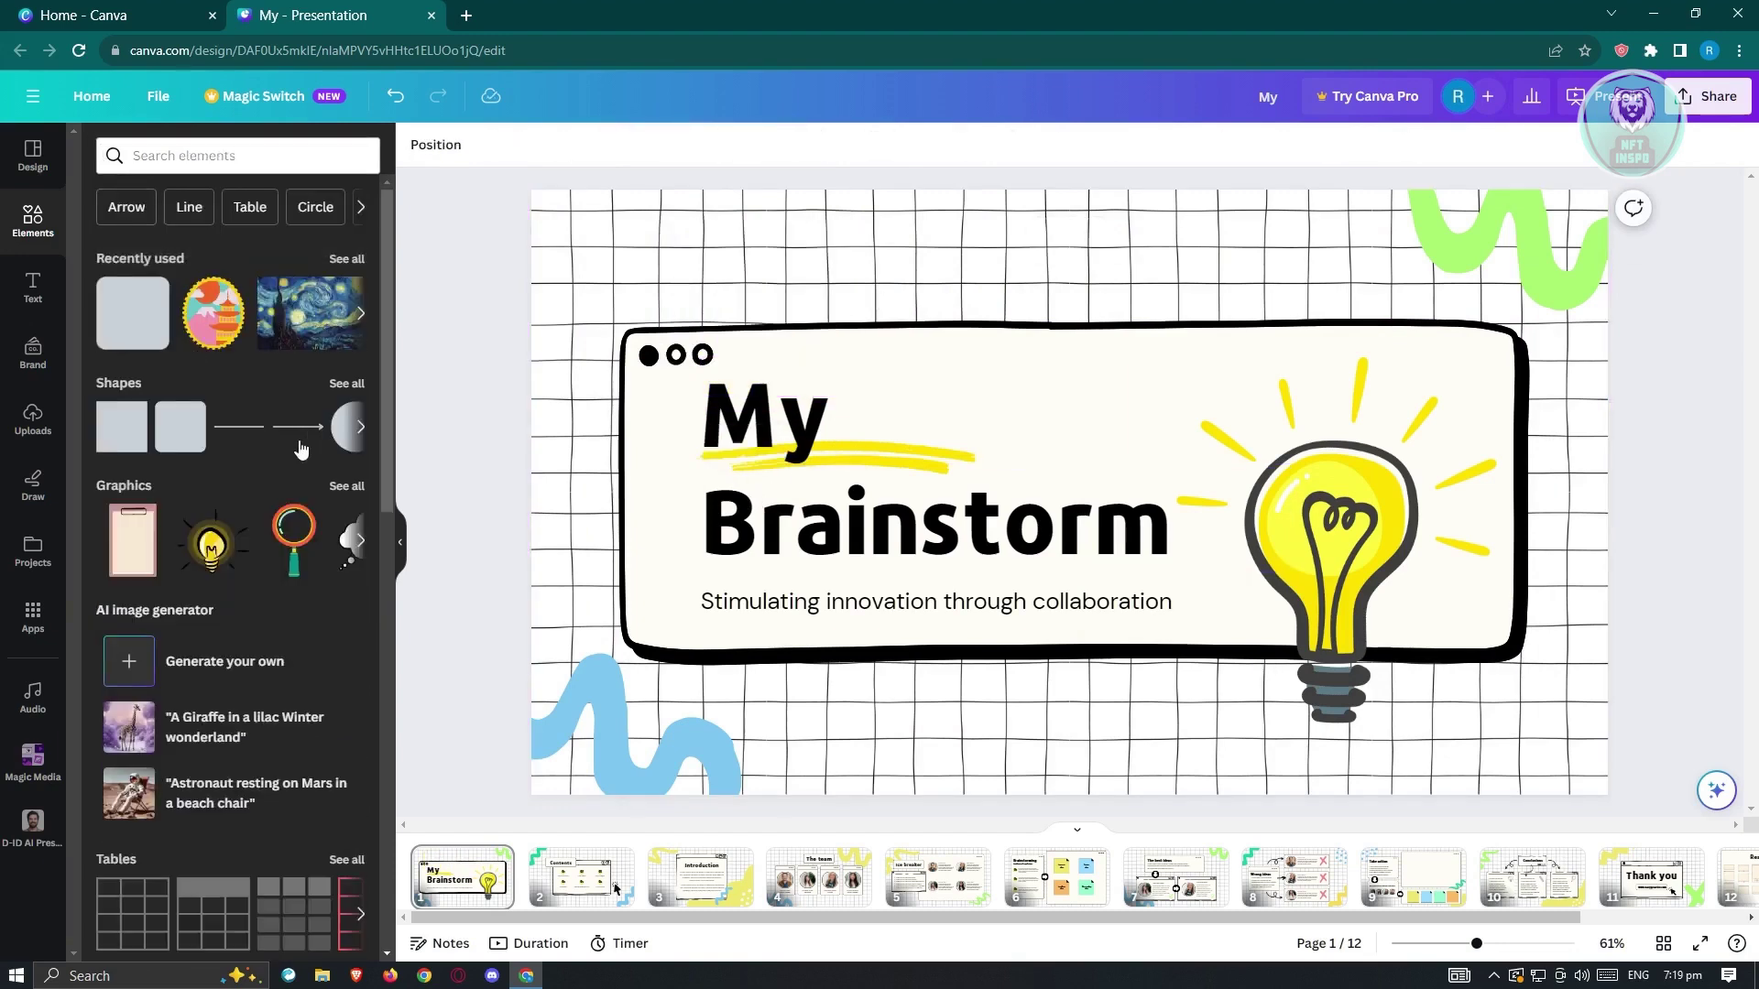
{"action": "left_click", "coordinate": [348, 489]}
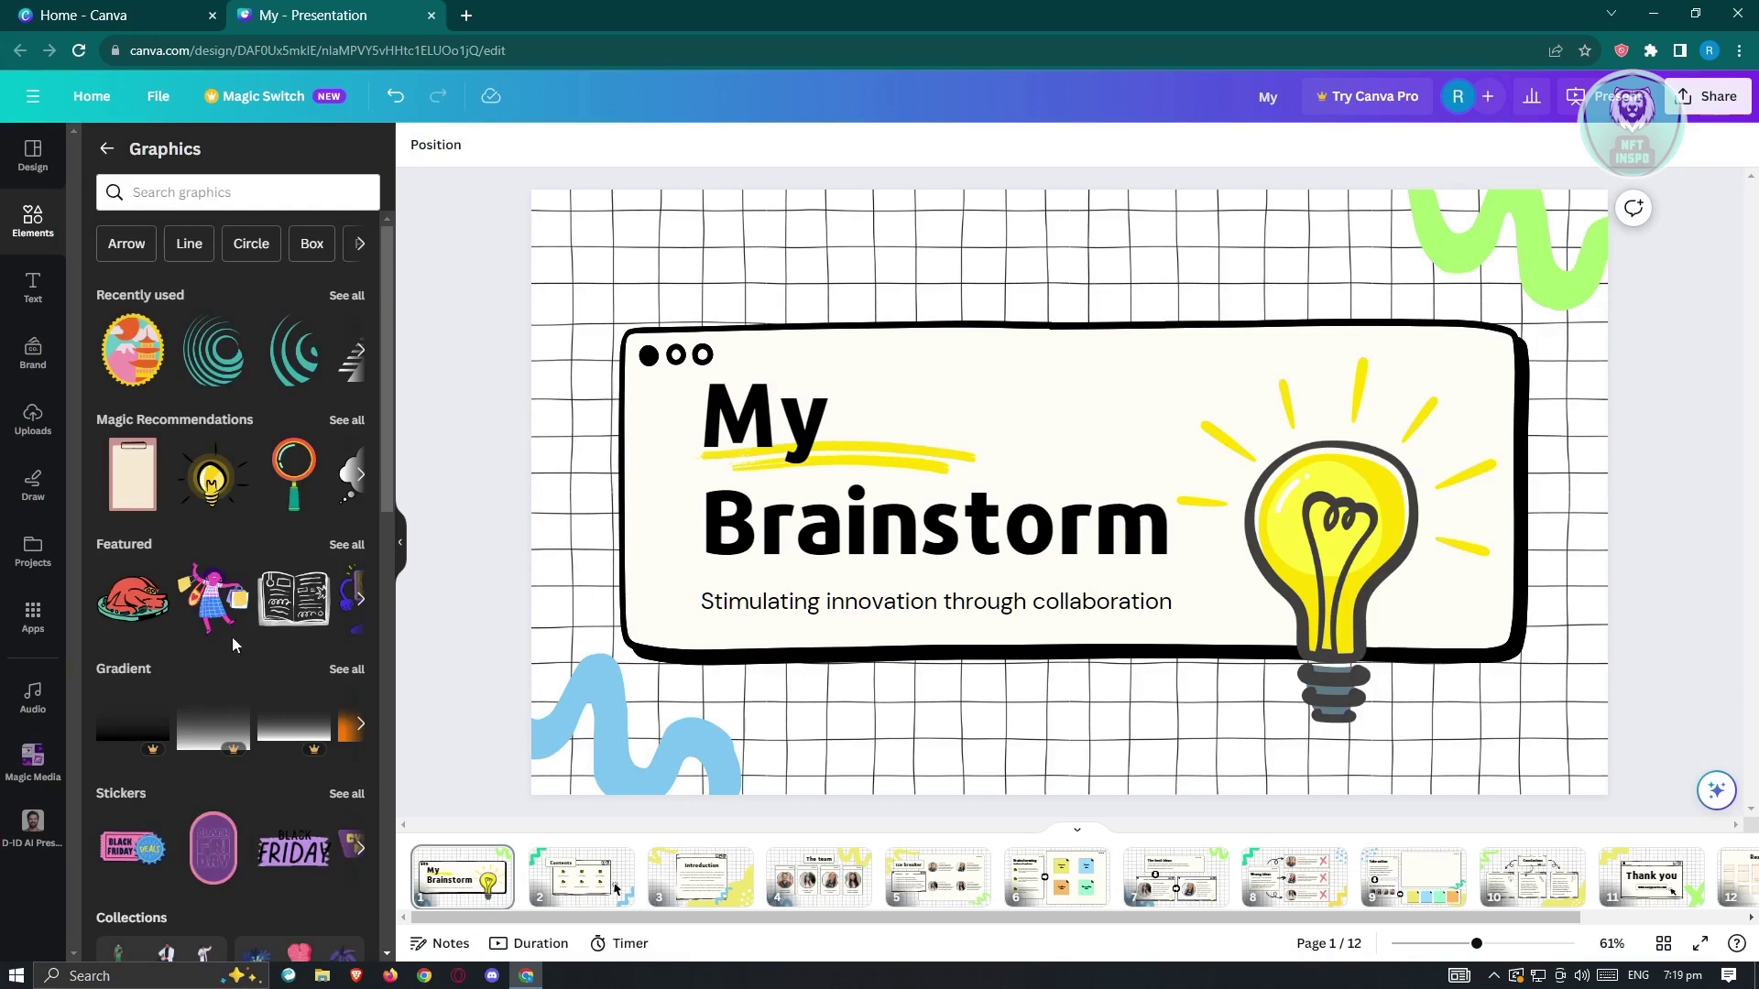
{"action": "scroll", "coordinate": [233, 645], "scroll_direction": "down", "scroll_amount": 1}
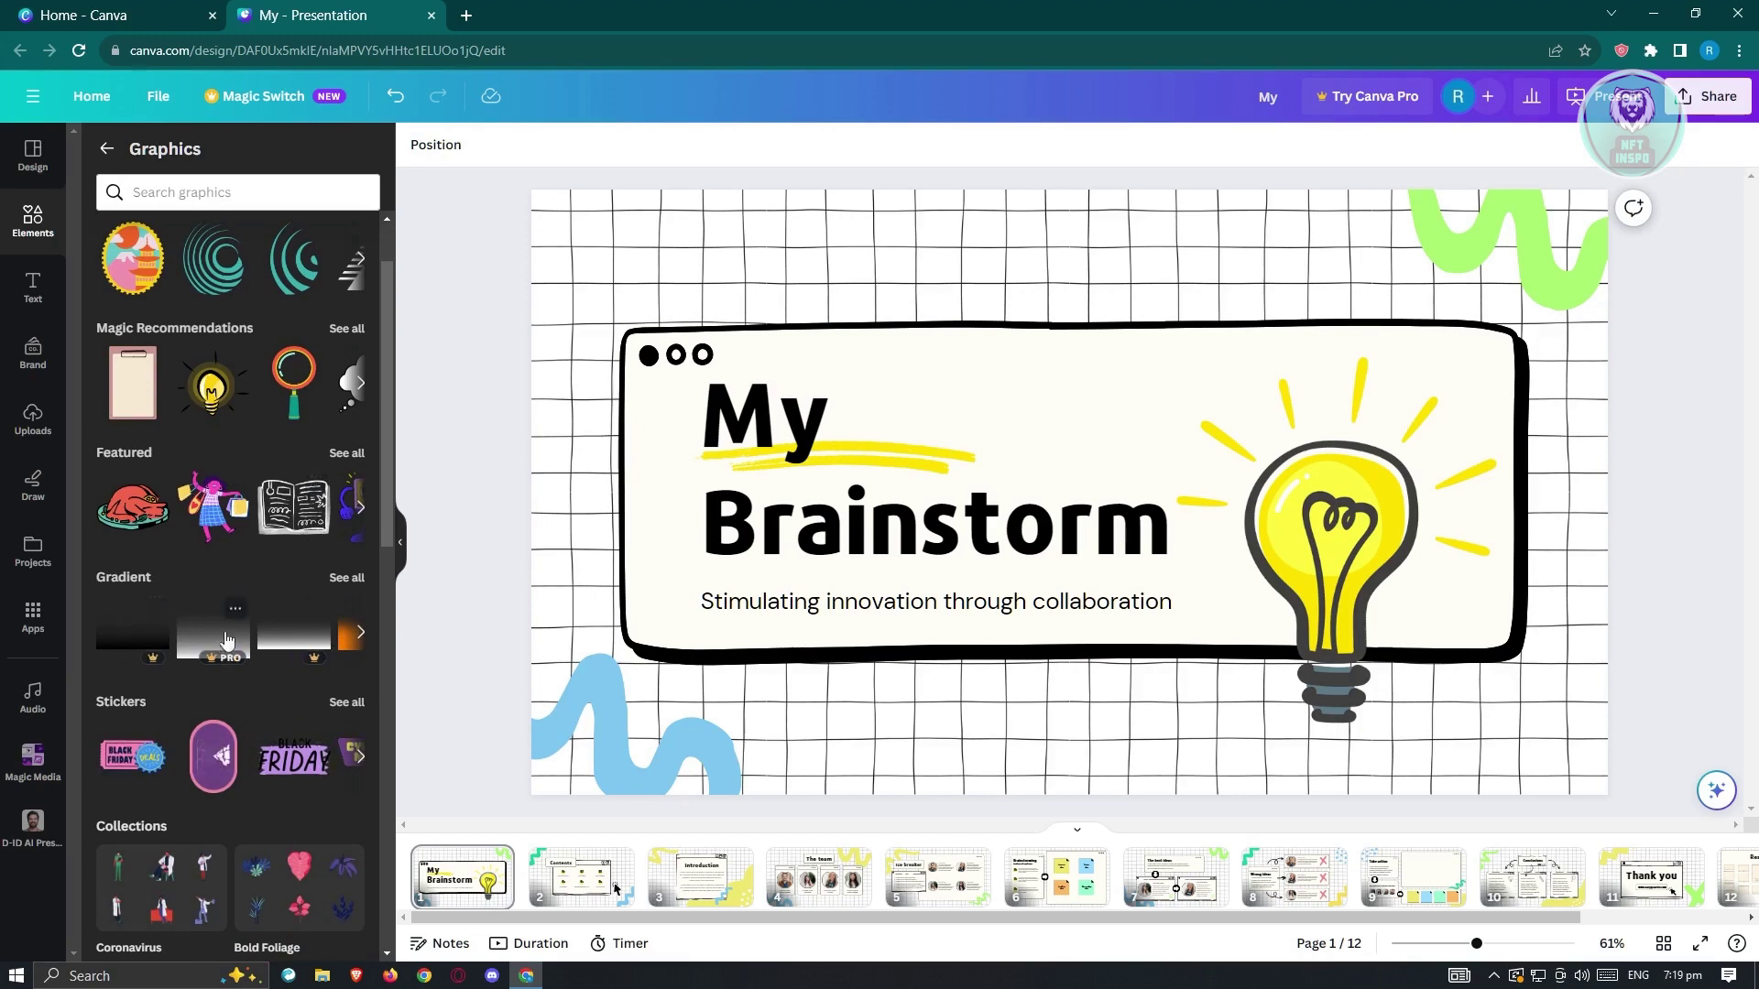
{"action": "scroll", "coordinate": [273, 694], "scroll_direction": "down", "scroll_amount": 6}
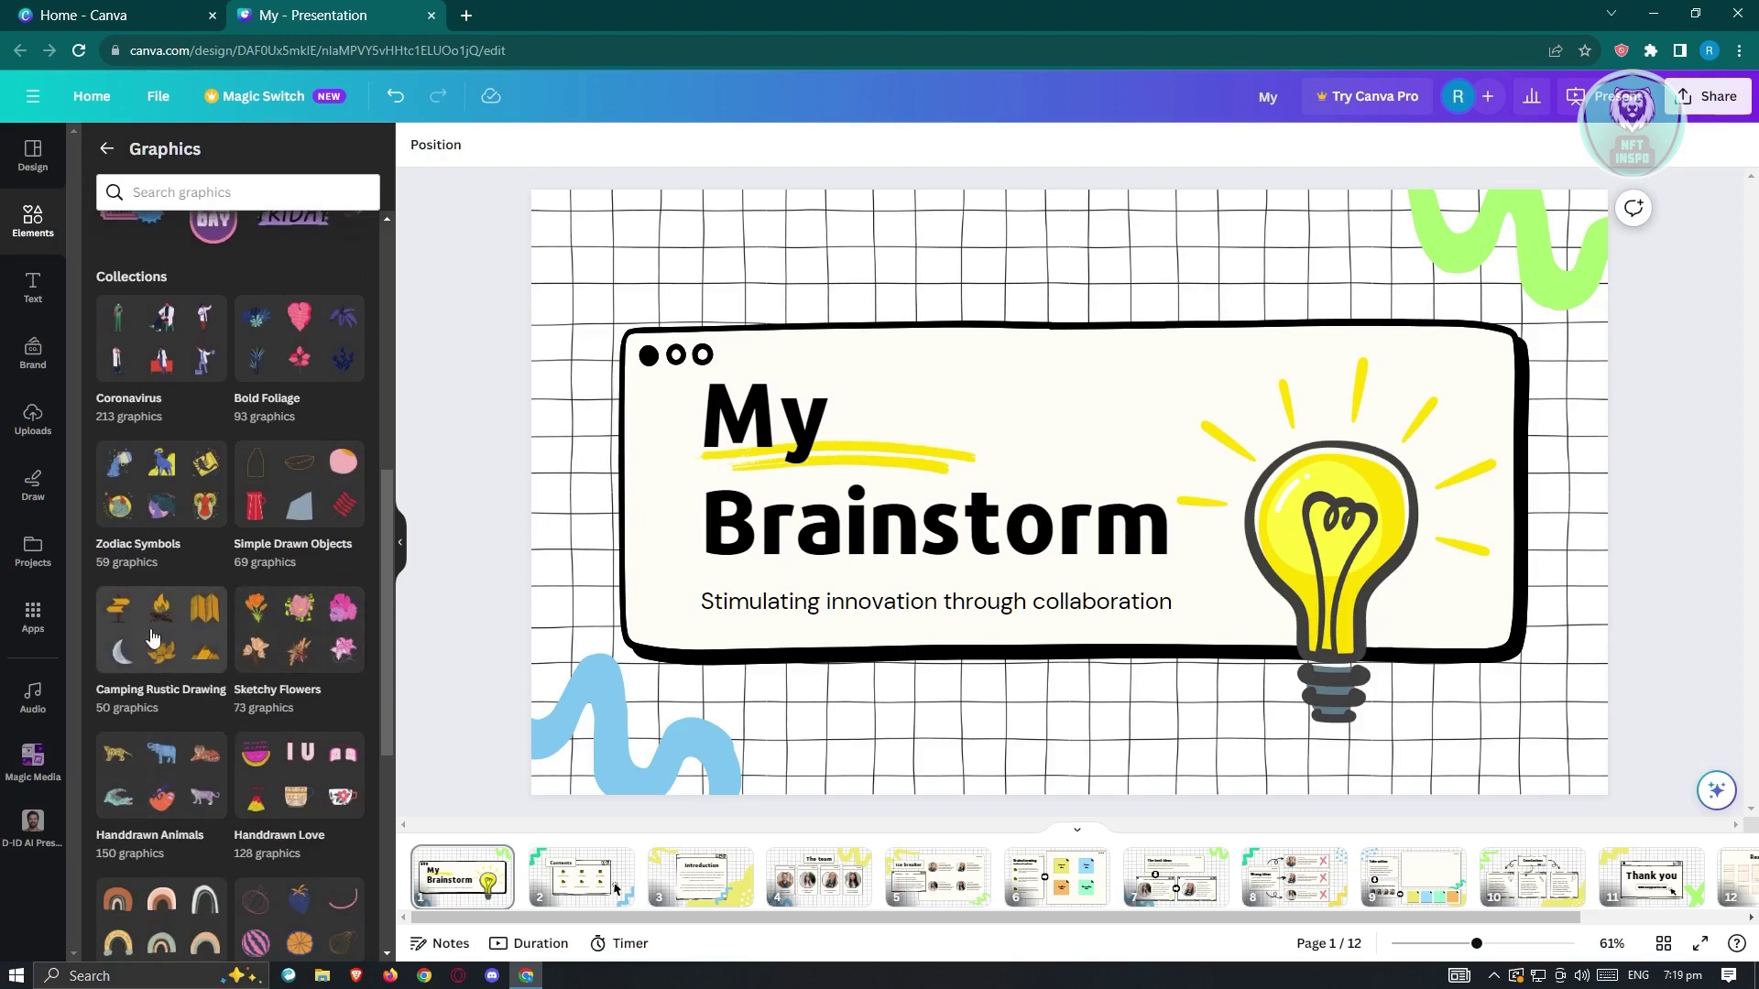
{"action": "left_click", "coordinate": [156, 486]}
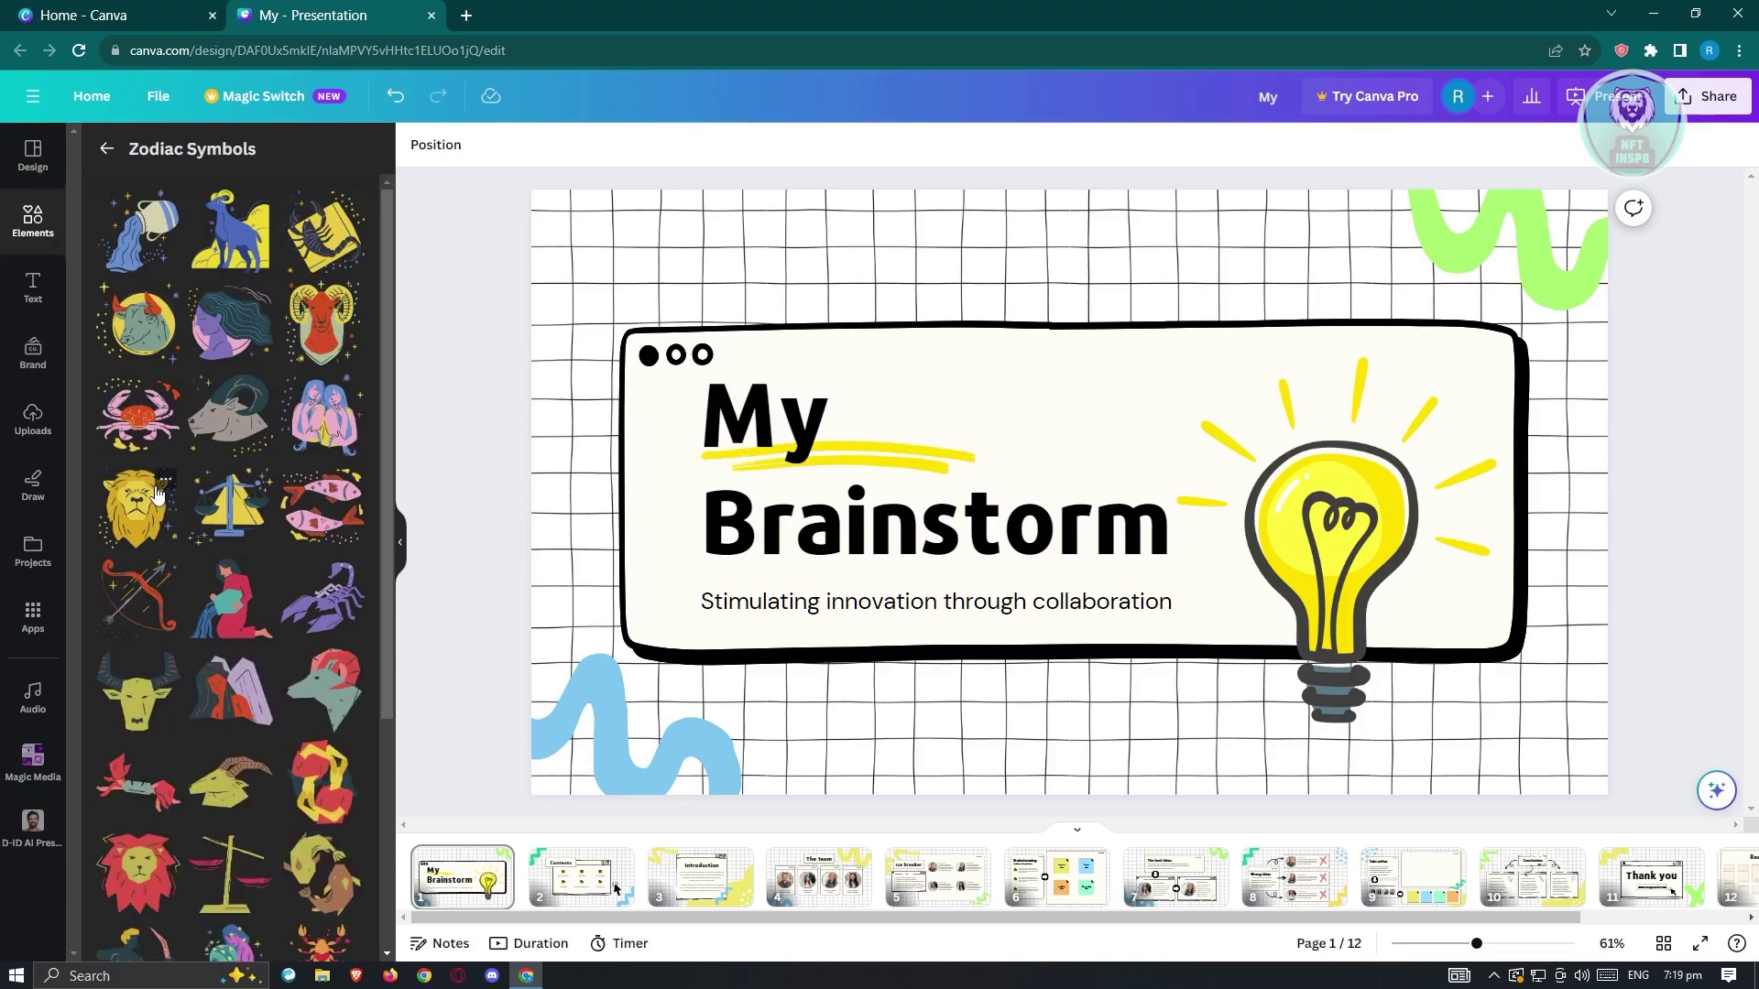